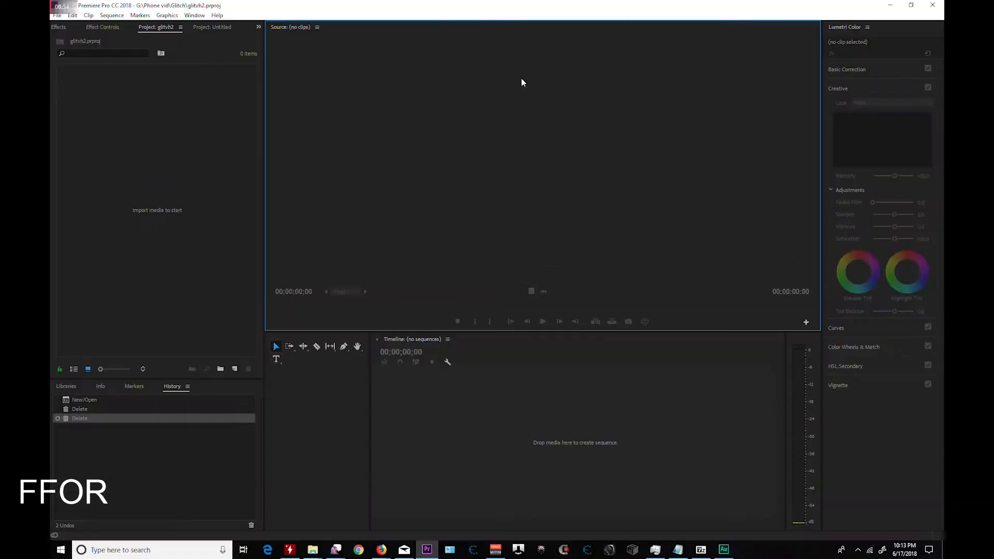
pyautogui.click(63, 27)
pyautogui.click(77, 27)
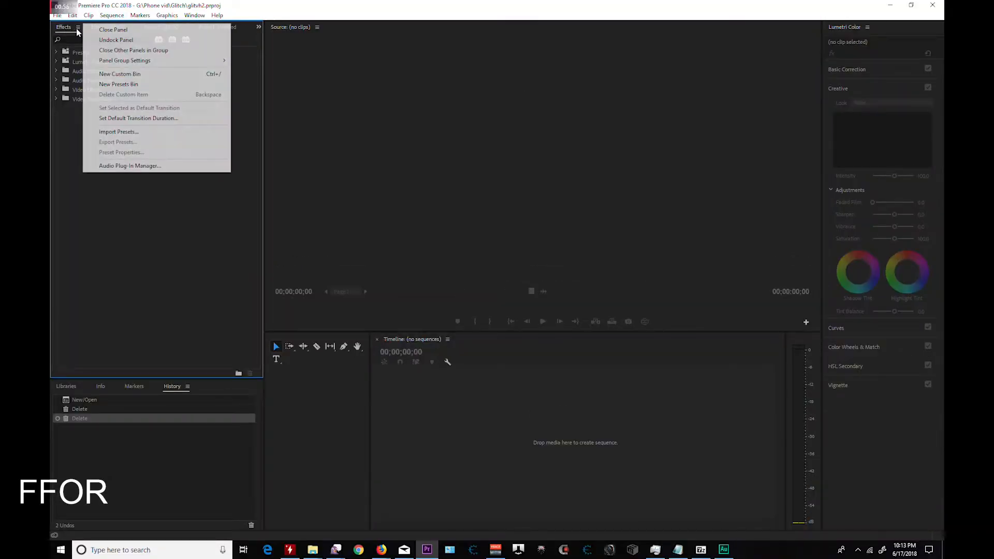
pyautogui.click(119, 132)
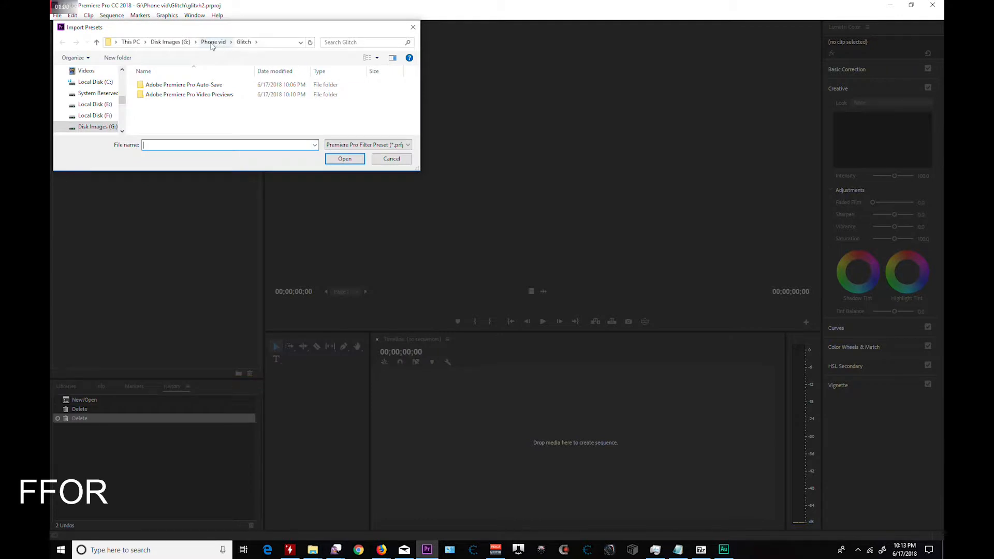
pyautogui.click(213, 41)
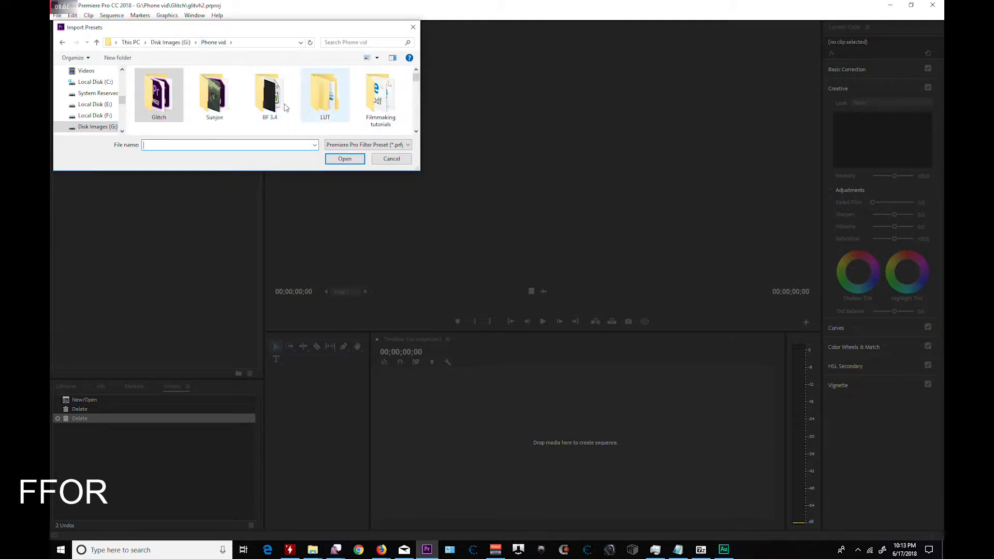
pyautogui.click(377, 105)
pyautogui.doubleClick(376, 105)
pyautogui.click(186, 86)
pyautogui.click(377, 161)
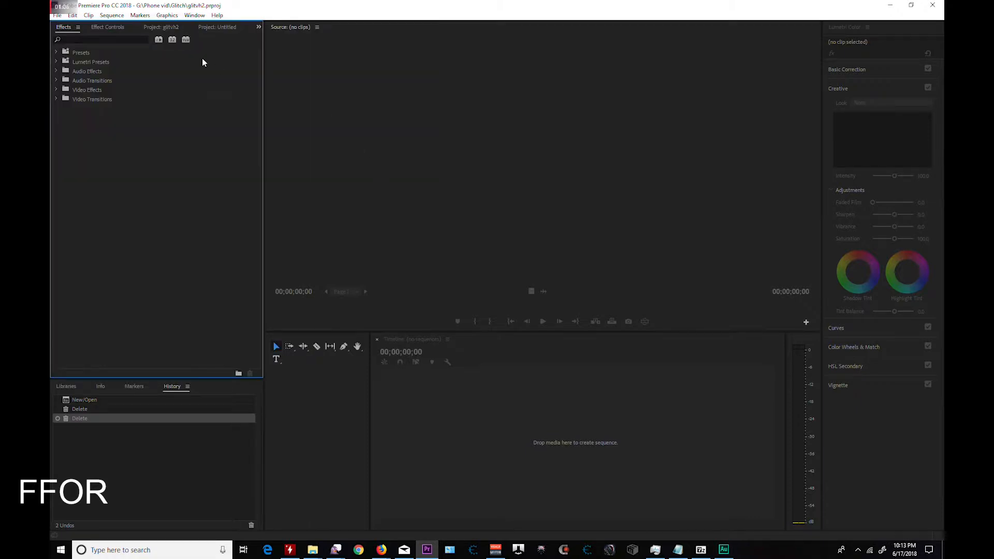
# Search the effects for "glit" and "hand" to look through the glitch and fake handheld movement presets
pyautogui.click(100, 40)
pyautogui.write('g')
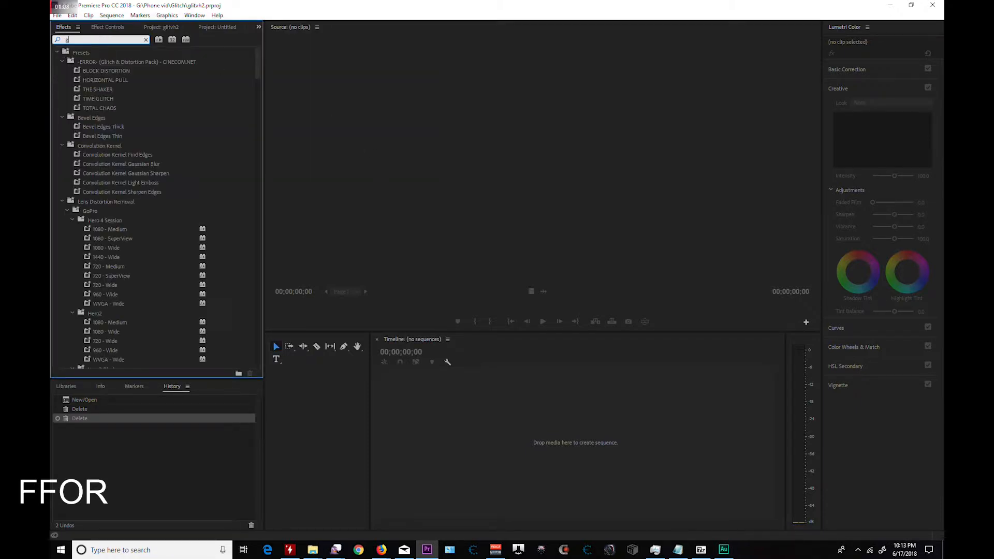
pyautogui.write('lit')
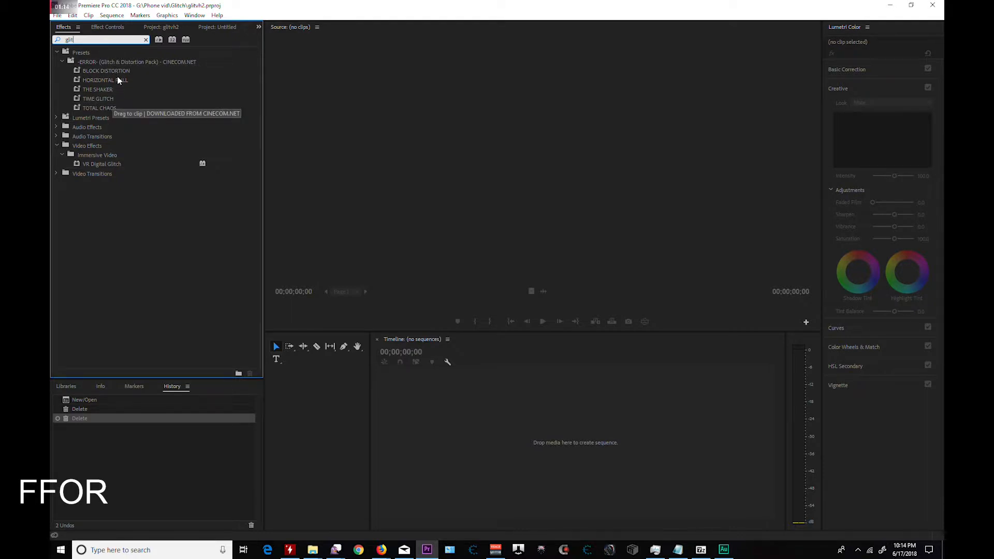
pyautogui.write('hand')
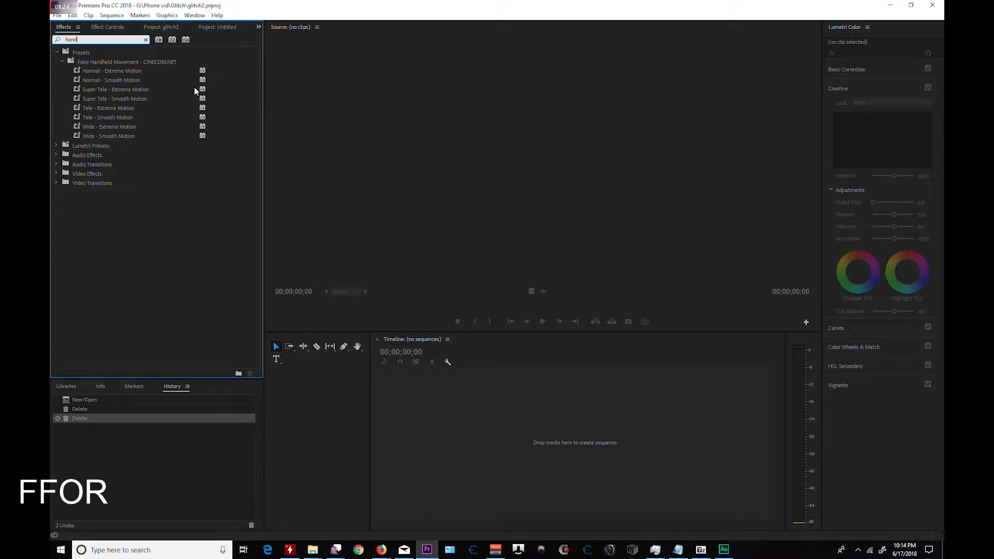
pyautogui.click(168, 67)
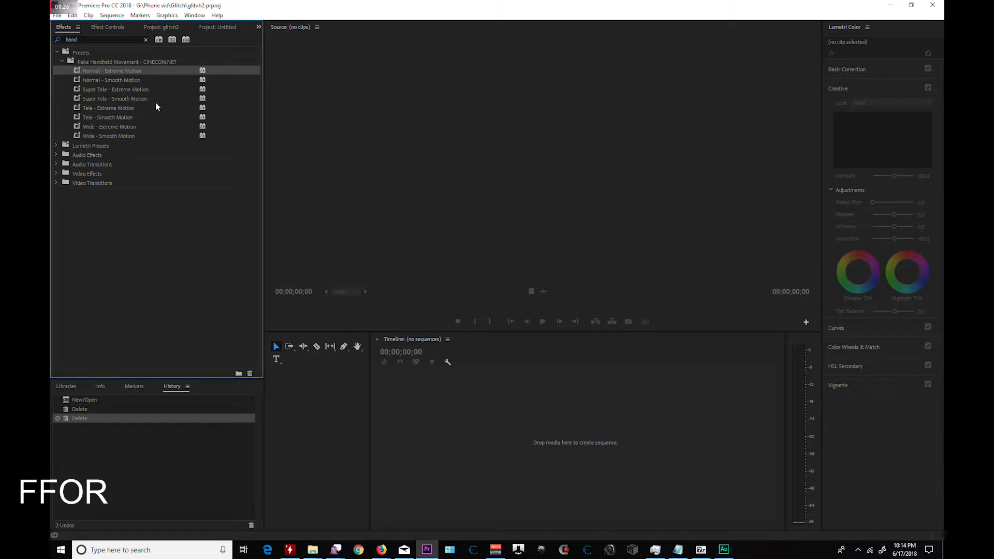
# Import MVI_6161.MOV from the Glitch folder into the glitvh2 project
pyautogui.click(216, 28)
pyautogui.click(155, 31)
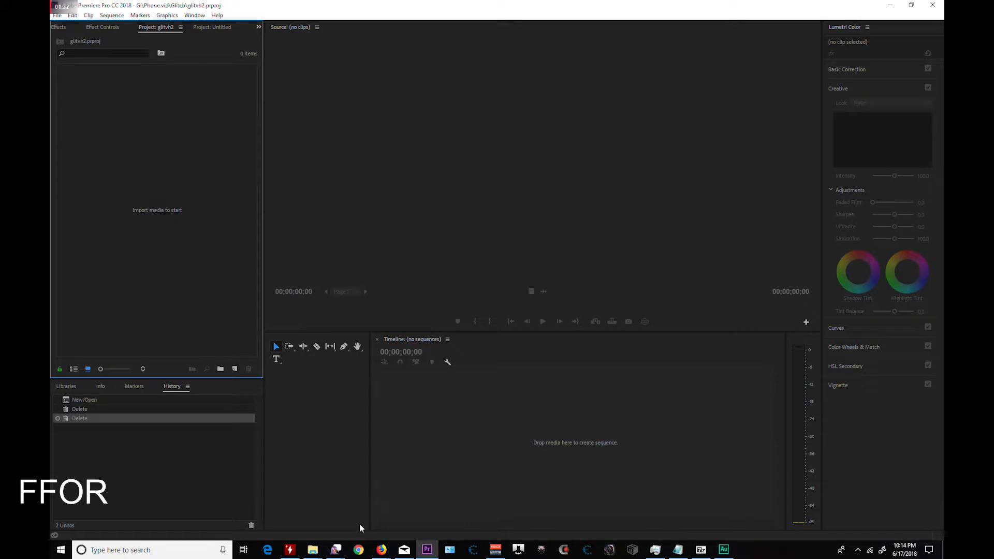
pyautogui.moveTo(312, 549)
pyautogui.click(355, 510)
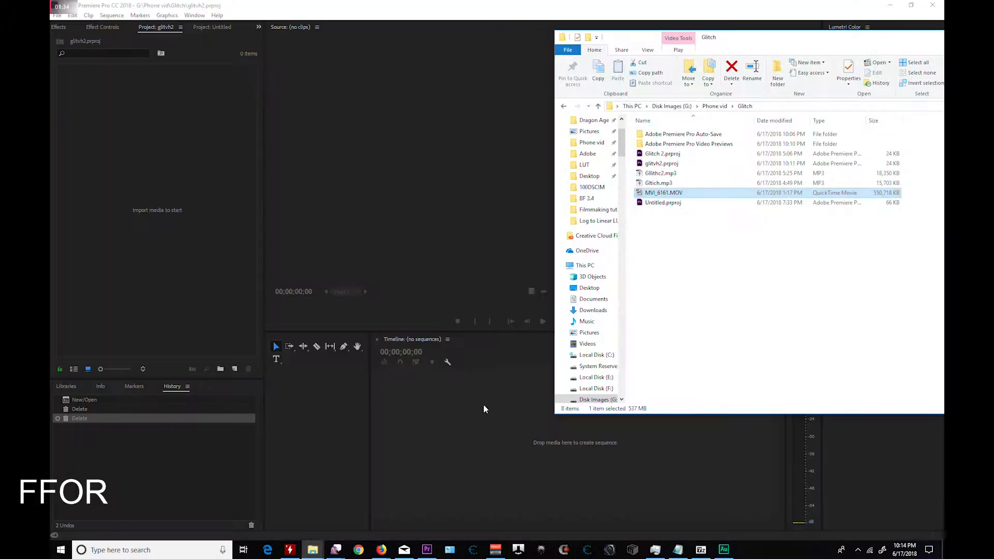
pyautogui.moveTo(660, 192); pyautogui.dragTo(152, 201)
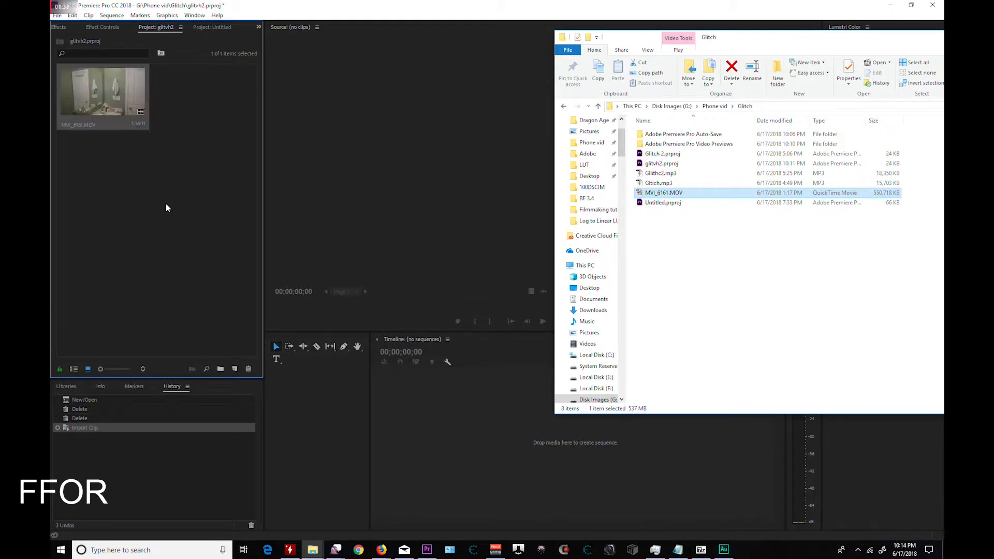
pyautogui.click(165, 205)
# Open MVI_6161.MOV in the source monitor and mark its In point at 00:00:06:04
pyautogui.click(118, 107)
pyautogui.doubleClick(118, 107)
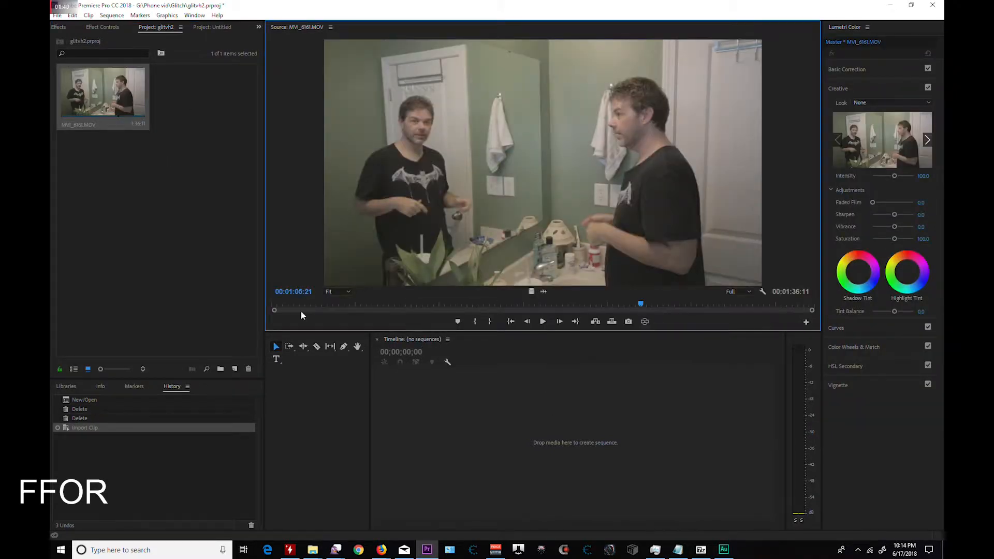
pyautogui.moveTo(639, 306); pyautogui.dragTo(305, 309)
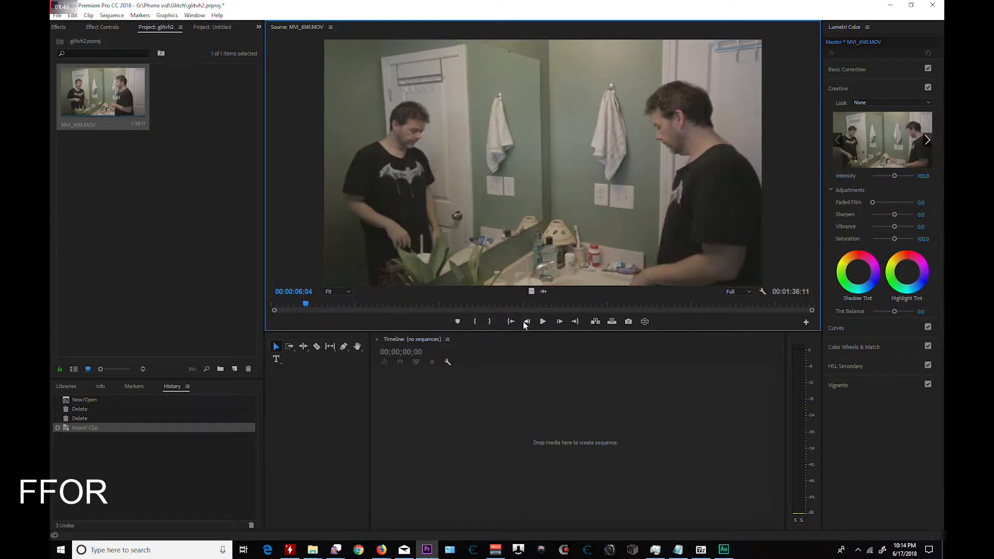
pyautogui.doubleClick(478, 320)
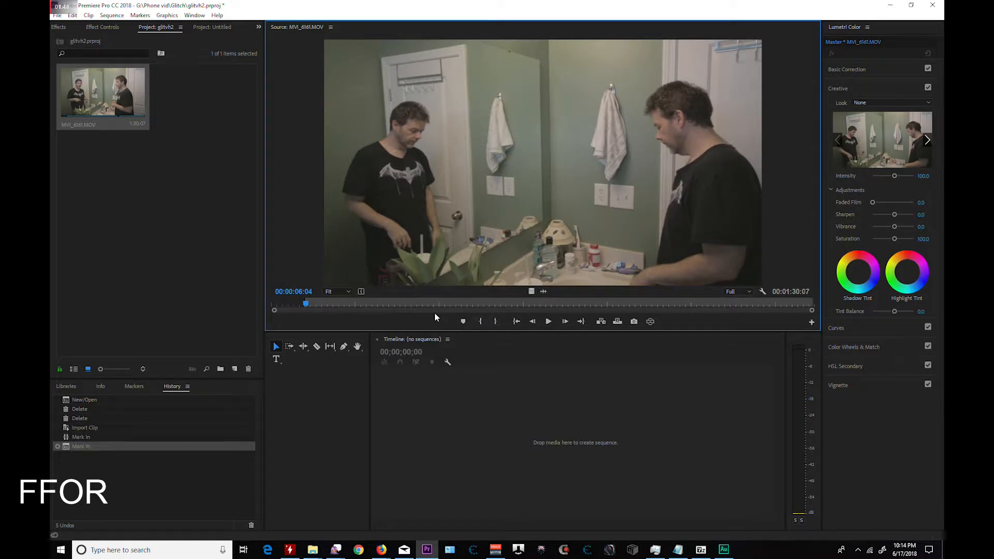
# Mark the Out point at 00:00:16:11 and create a new sequence from the marked range of MVI_6161.MOV
pyautogui.click(550, 322)
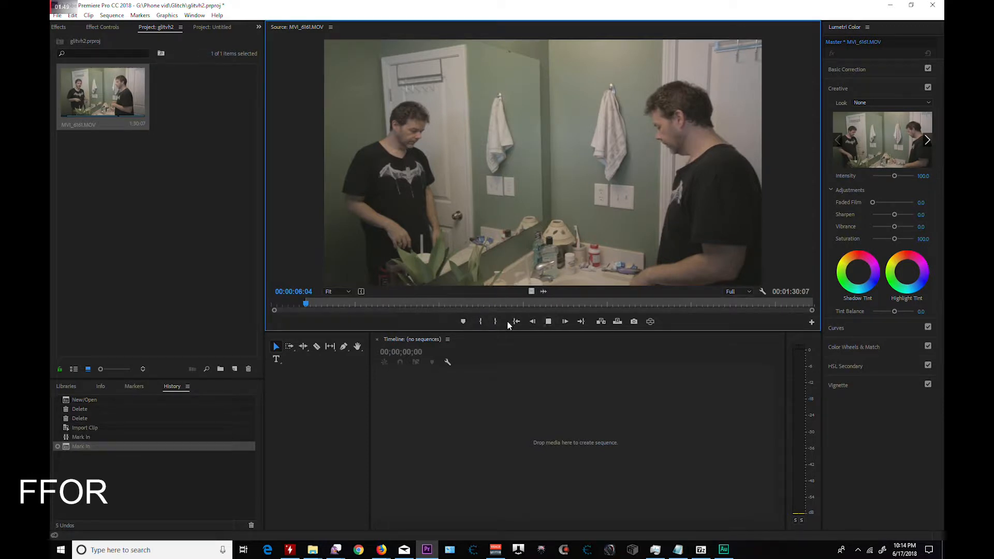
pyautogui.click(325, 305)
pyautogui.moveTo(326, 306); pyautogui.dragTo(364, 306)
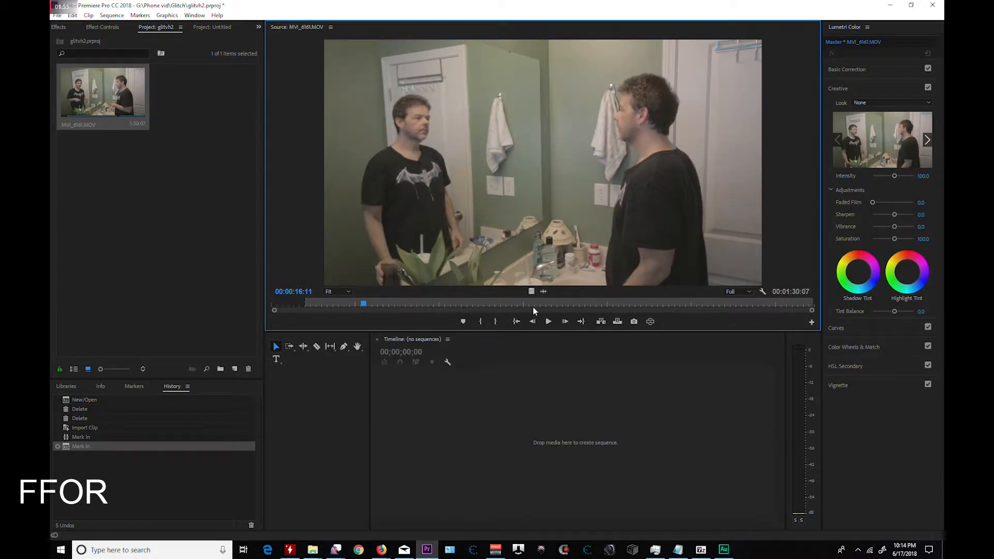
pyautogui.click(496, 321)
pyautogui.moveTo(452, 185); pyautogui.dragTo(414, 434)
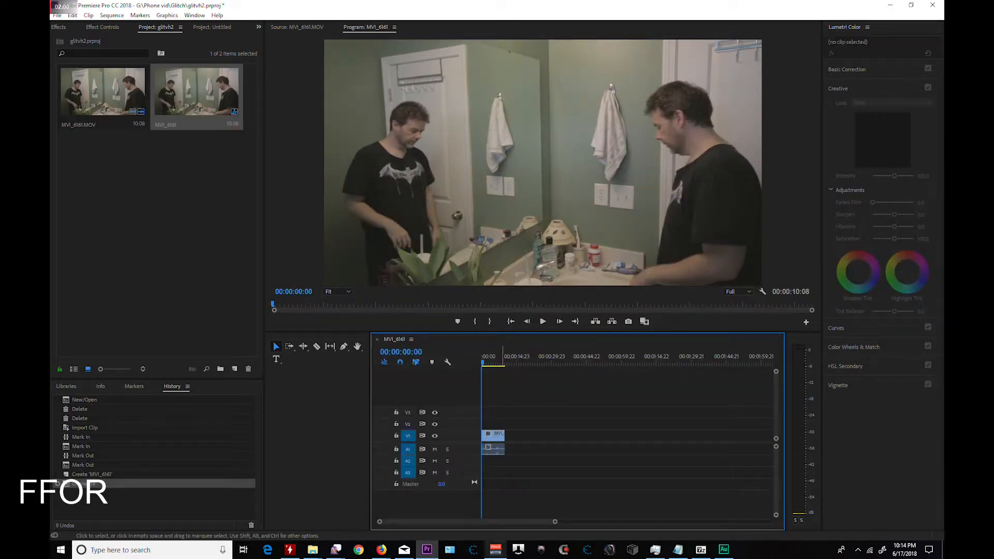
pyautogui.moveTo(555, 522); pyautogui.dragTo(502, 522)
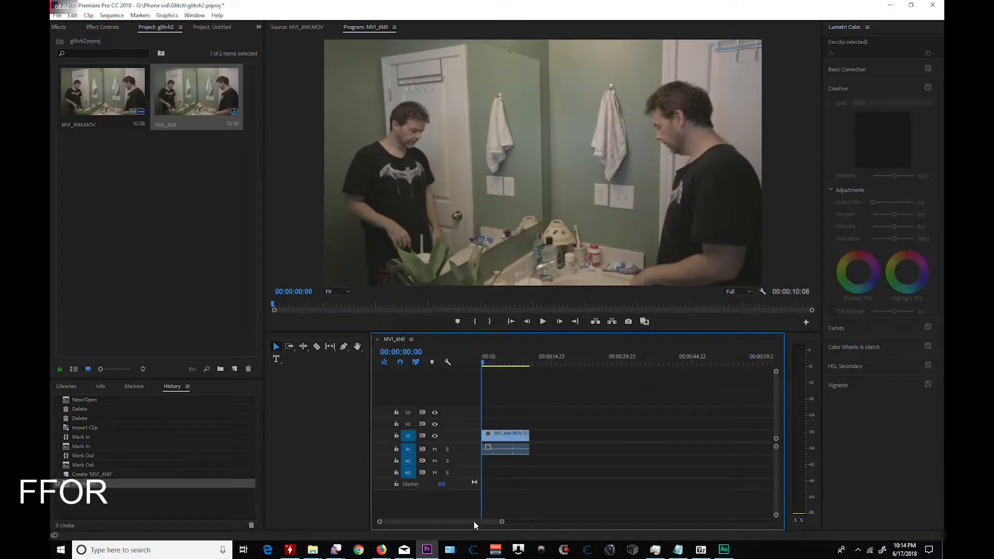
pyautogui.moveTo(484, 367); pyautogui.dragTo(502, 364)
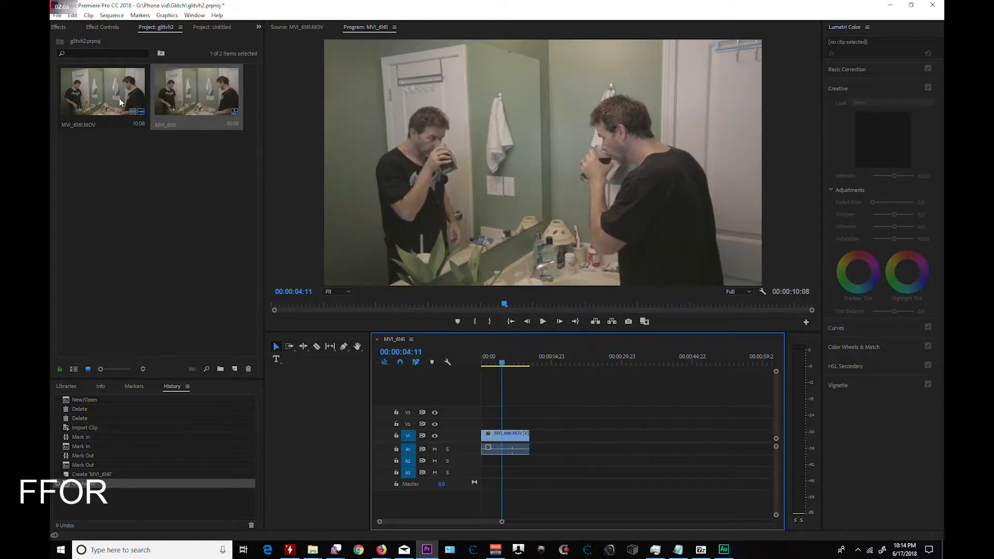
# Mark a second range in the MVI_6161.MOV source clip from 00:00:31:08 to 00:00:33:22
pyautogui.doubleClick(101, 101)
pyautogui.moveTo(363, 304); pyautogui.dragTo(447, 308)
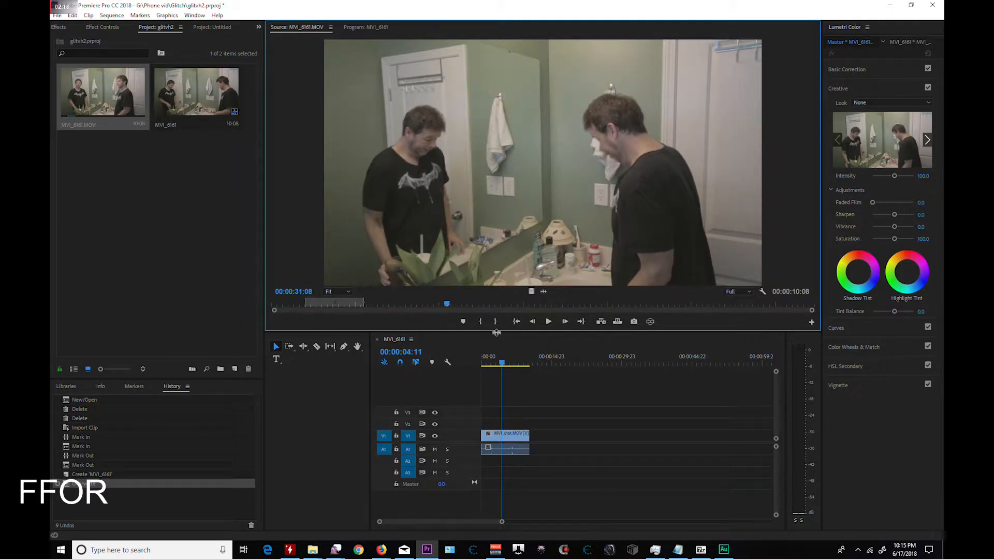
pyautogui.click(483, 321)
pyautogui.moveTo(447, 306); pyautogui.dragTo(463, 307)
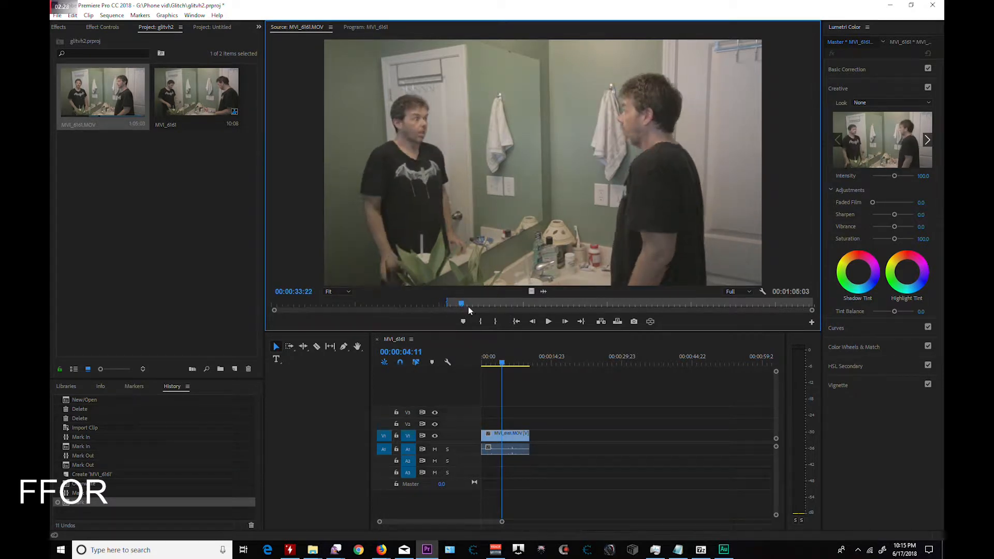
pyautogui.click(495, 321)
# Place the marked range on track V2, starting where the V1 clip ends, and select it
pyautogui.moveTo(508, 239); pyautogui.dragTo(536, 423)
pyautogui.moveTo(535, 363)
pyautogui.mouseDown()
pyautogui.moveTo(515, 366)
pyautogui.moveTo(534, 366)
pyautogui.mouseUp()
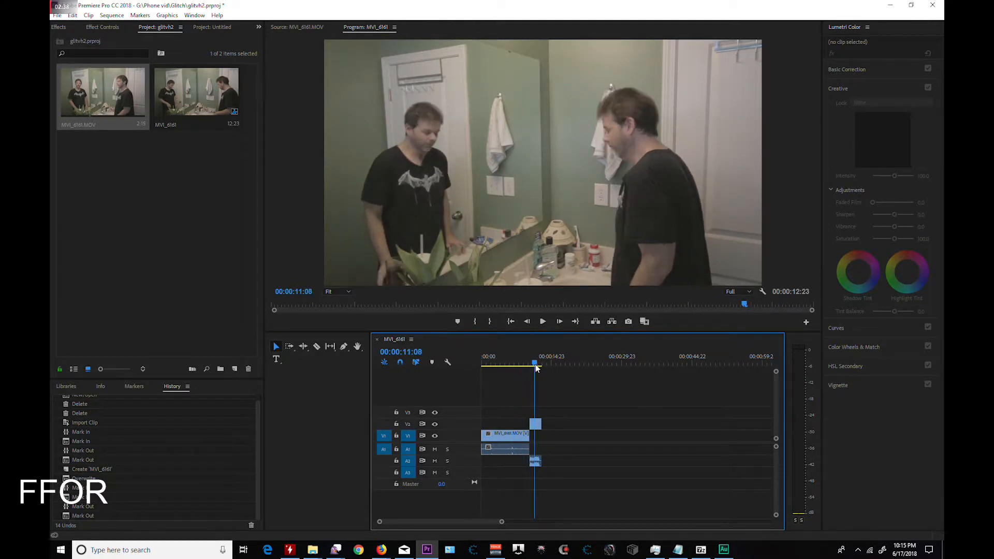
pyautogui.click(536, 425)
pyautogui.moveTo(538, 366); pyautogui.dragTo(542, 368)
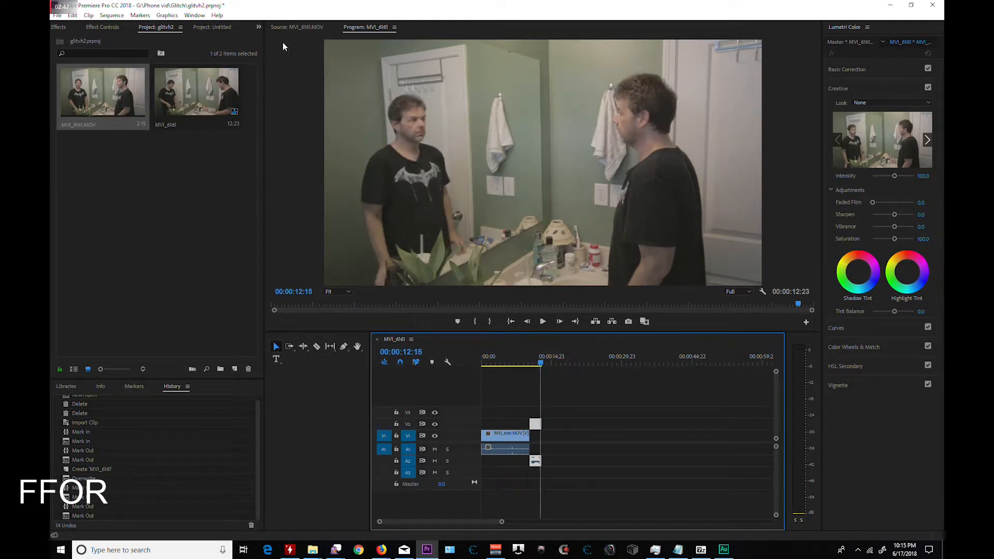
# Mark a new In point at 00:00:43:13 in the source clip and place that footage on V2 directly after the short clip
pyautogui.click(298, 27)
pyautogui.moveTo(462, 306); pyautogui.dragTo(516, 307)
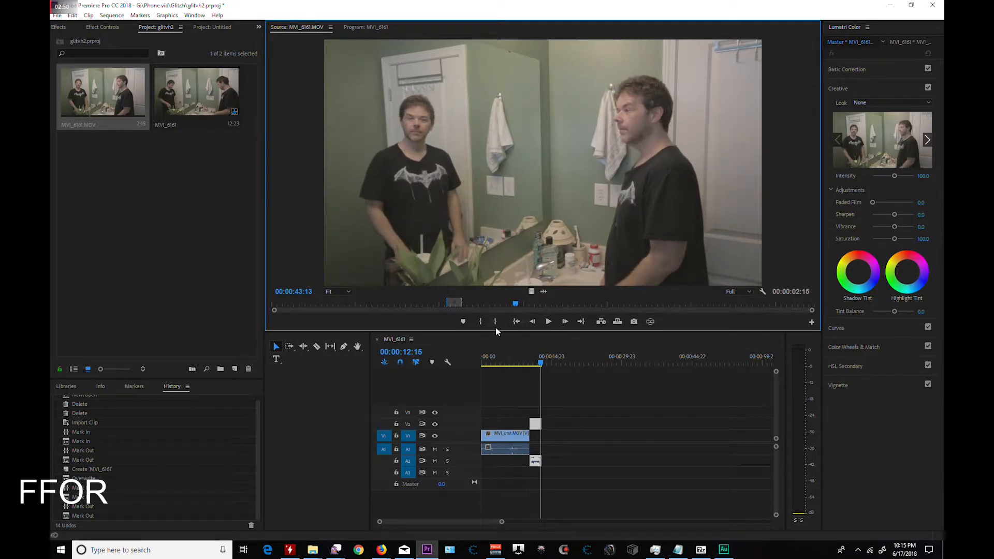
pyautogui.click(480, 321)
pyautogui.moveTo(547, 254); pyautogui.dragTo(541, 423)
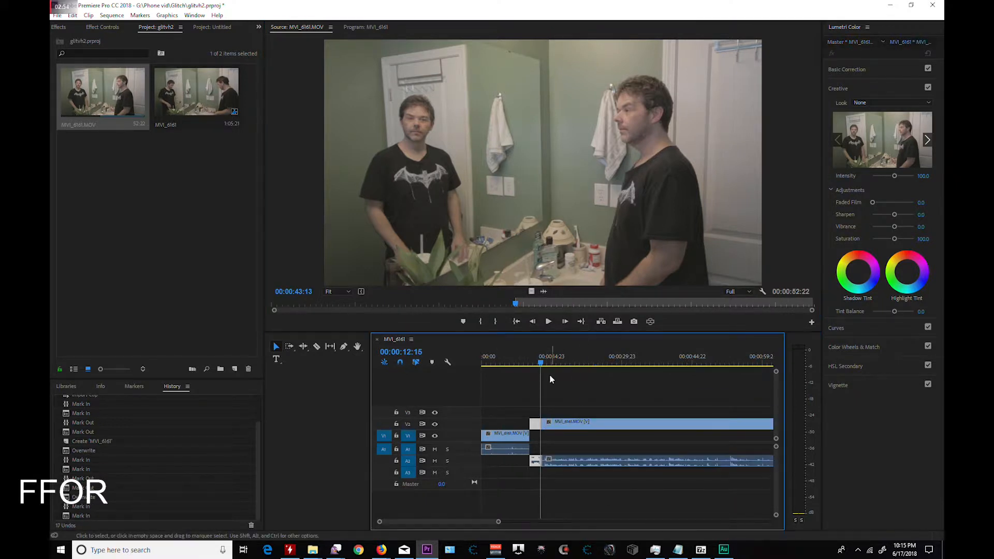
# Extend the end of the V1 clip so it runs beneath the V2 clips, and go to 00:00:11:08
pyautogui.moveTo(542, 362)
pyautogui.mouseDown()
pyautogui.moveTo(592, 365)
pyautogui.moveTo(538, 367)
pyautogui.mouseUp()
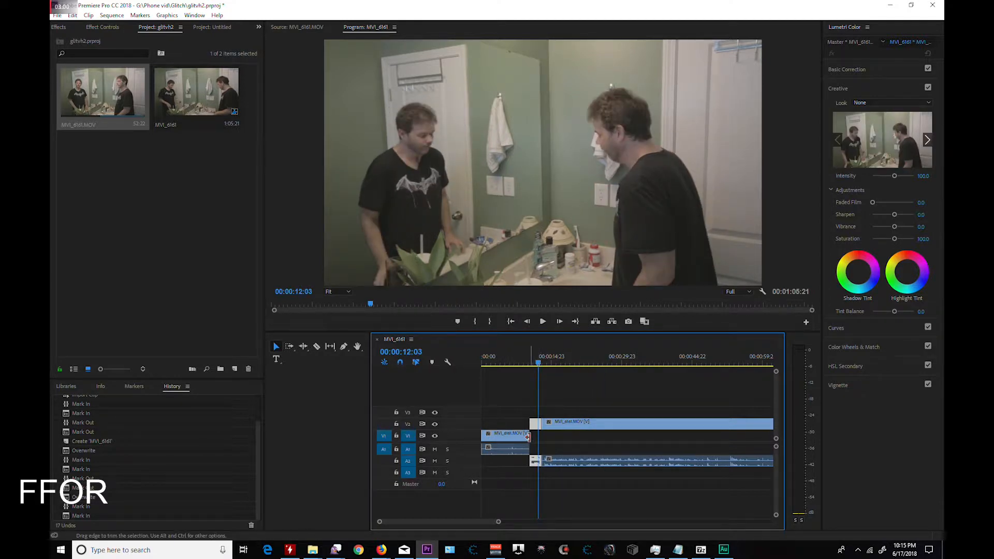
pyautogui.moveTo(528, 436); pyautogui.dragTo(689, 444)
pyautogui.moveTo(474, 523); pyautogui.dragTo(463, 524)
pyautogui.click(534, 362)
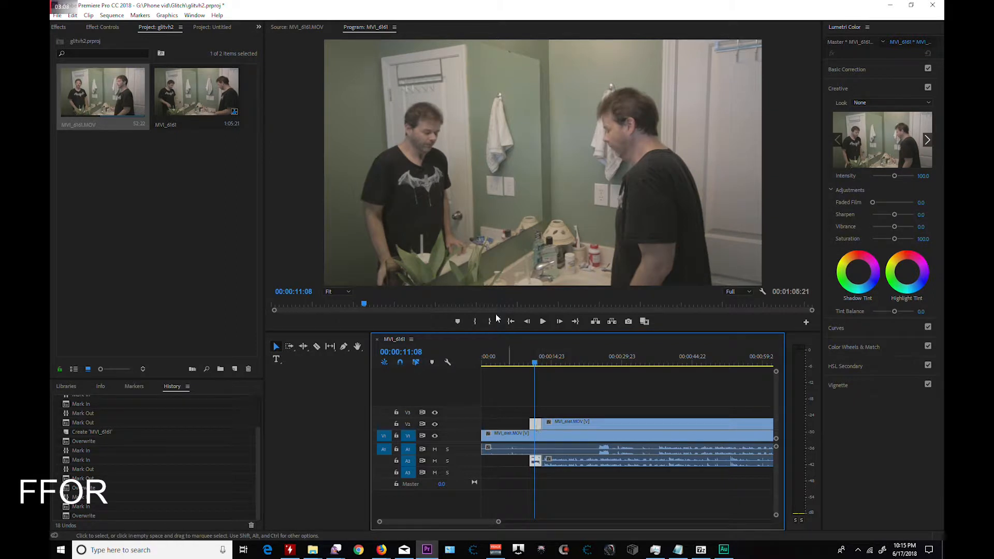
# Draw a closed pen opacity mask on the short V2 clip, following the mirror's right and lower edges and the frame's left side
pyautogui.click(102, 27)
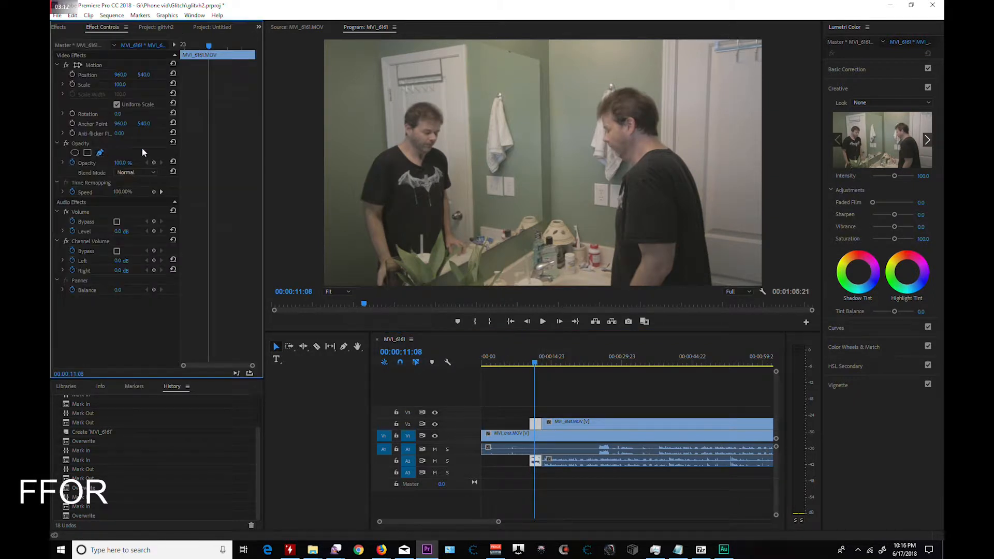
pyautogui.click(101, 153)
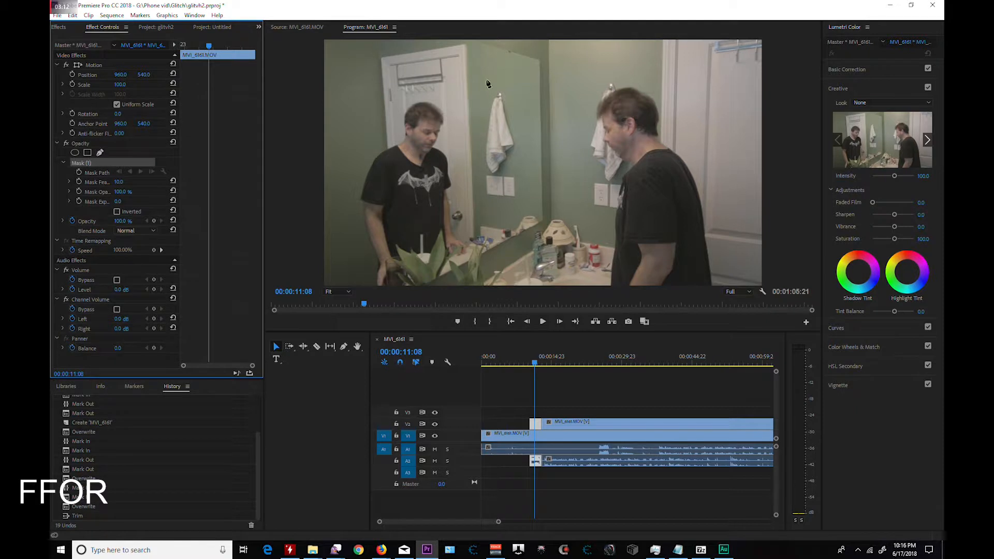
pyautogui.click(538, 61)
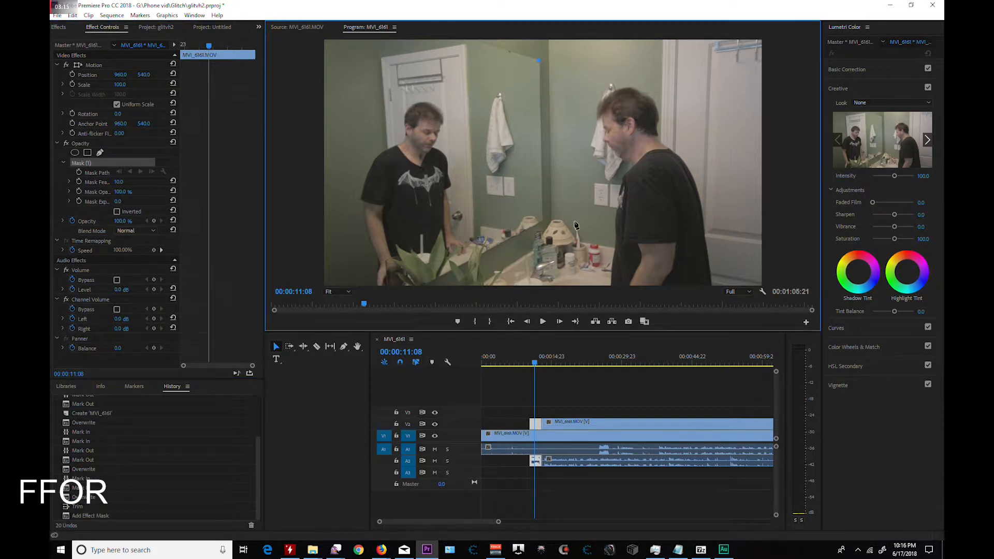
pyautogui.click(543, 222)
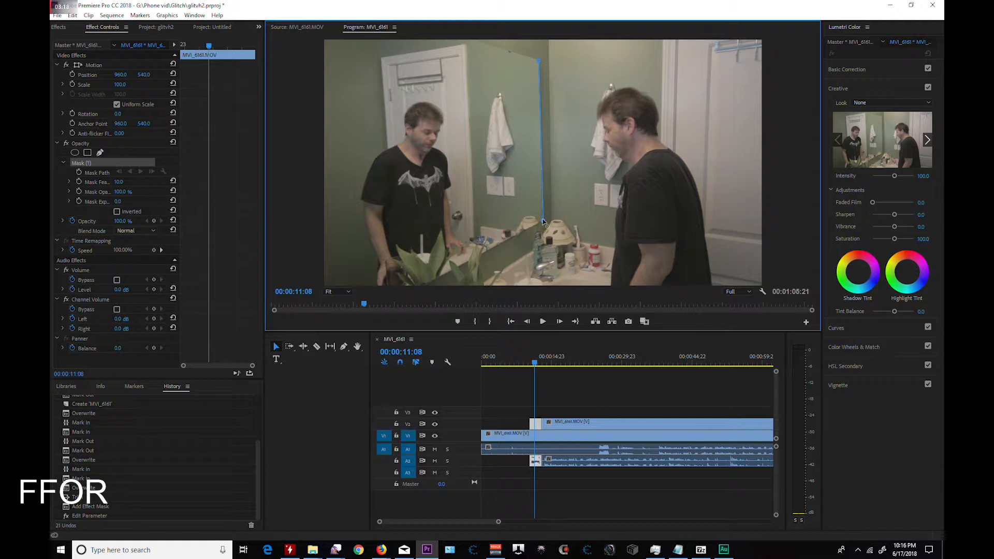
pyautogui.moveTo(542, 223); pyautogui.dragTo(544, 221)
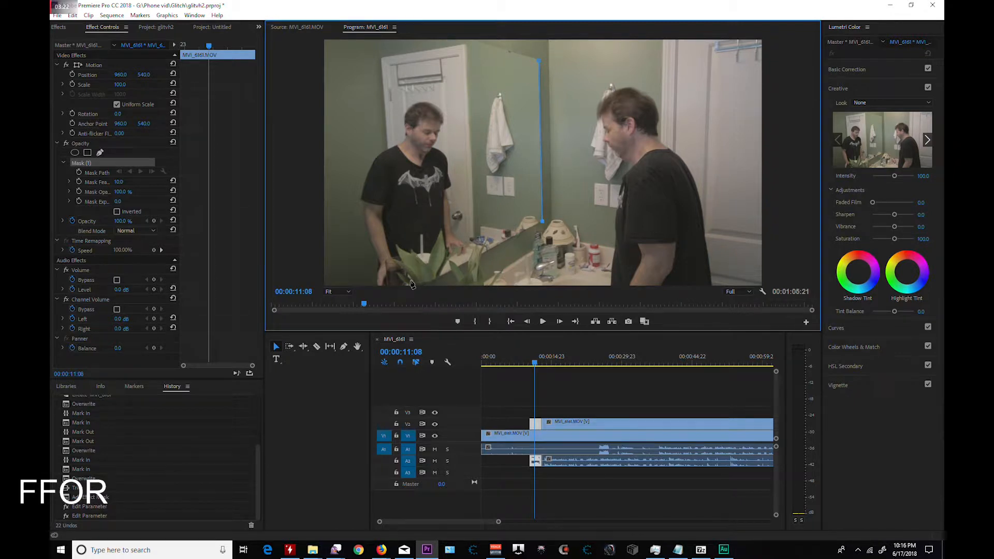
pyautogui.click(424, 285)
pyautogui.click(325, 284)
pyautogui.click(325, 41)
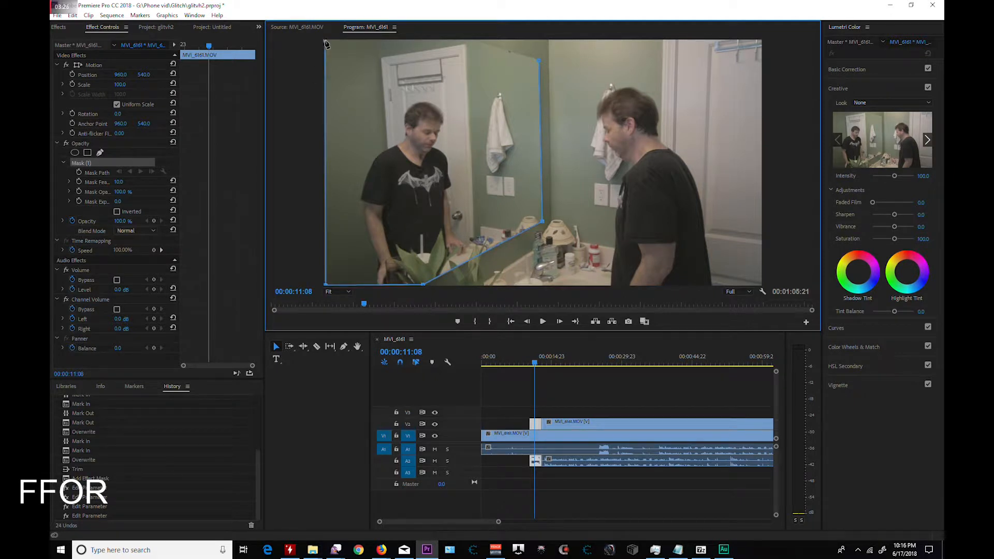
pyautogui.click(472, 41)
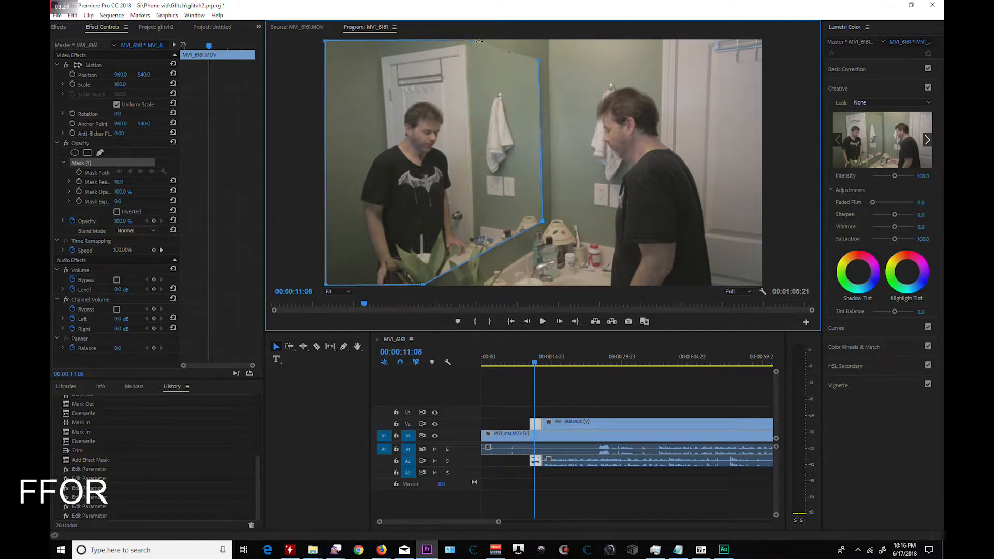
pyautogui.click(541, 62)
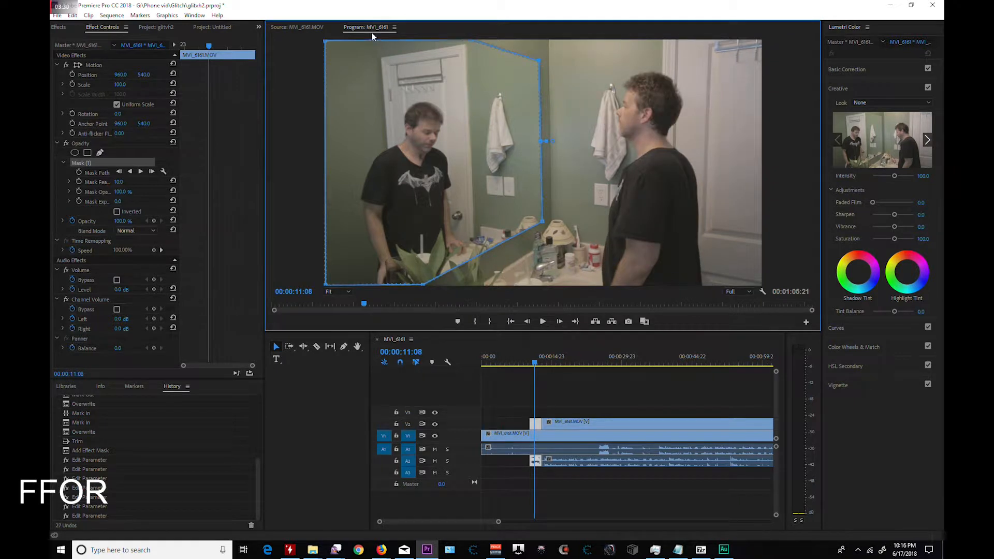
# Move the opacity mask's two left corner points outside the frame and set the mask feather to 15
pyautogui.moveTo(325, 42); pyautogui.dragTo(271, 64)
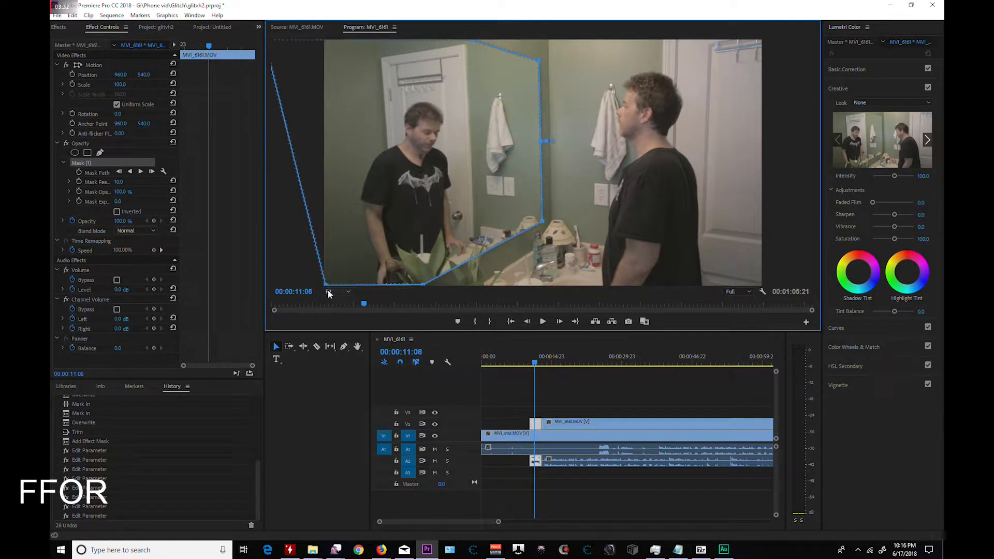
pyautogui.moveTo(323, 284); pyautogui.dragTo(293, 284)
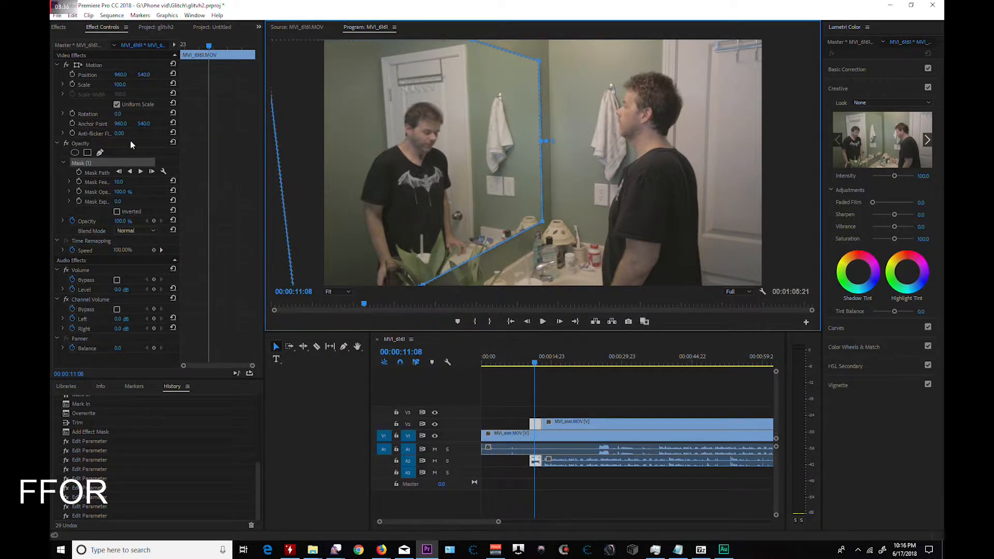
pyautogui.click(119, 182)
pyautogui.click(119, 181)
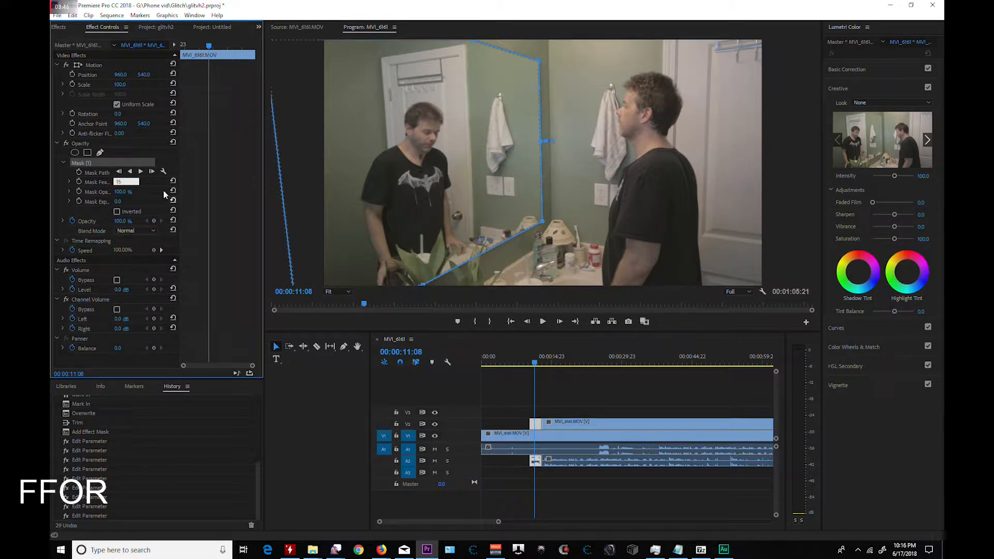
pyautogui.click(100, 183)
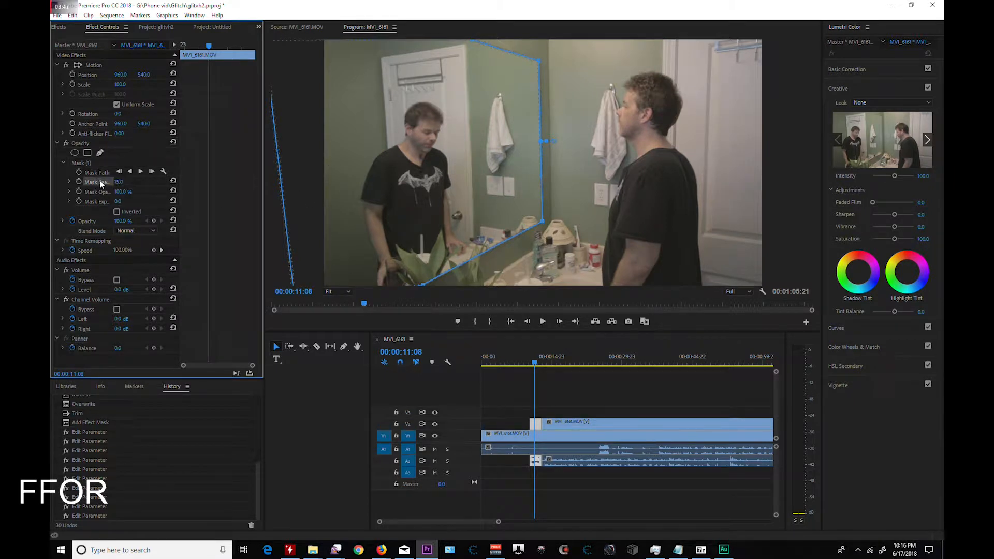
# Cut the V1 clip where the short V2 clip begins, at 00:00:10:08
pyautogui.click(536, 364)
pyautogui.moveTo(536, 368); pyautogui.dragTo(579, 366)
pyautogui.click(554, 439)
pyautogui.rightClick(551, 439)
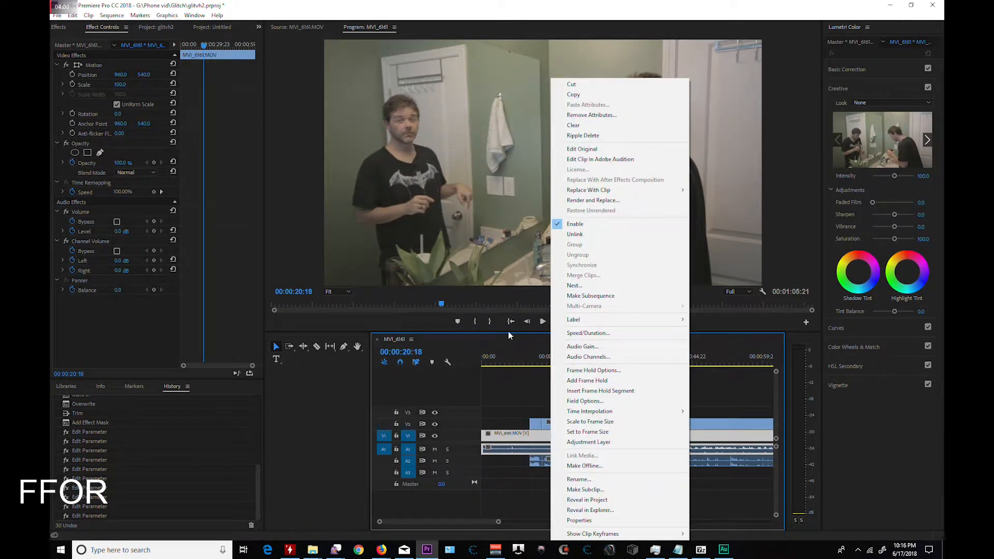
pyautogui.click(506, 347)
pyautogui.press('c')
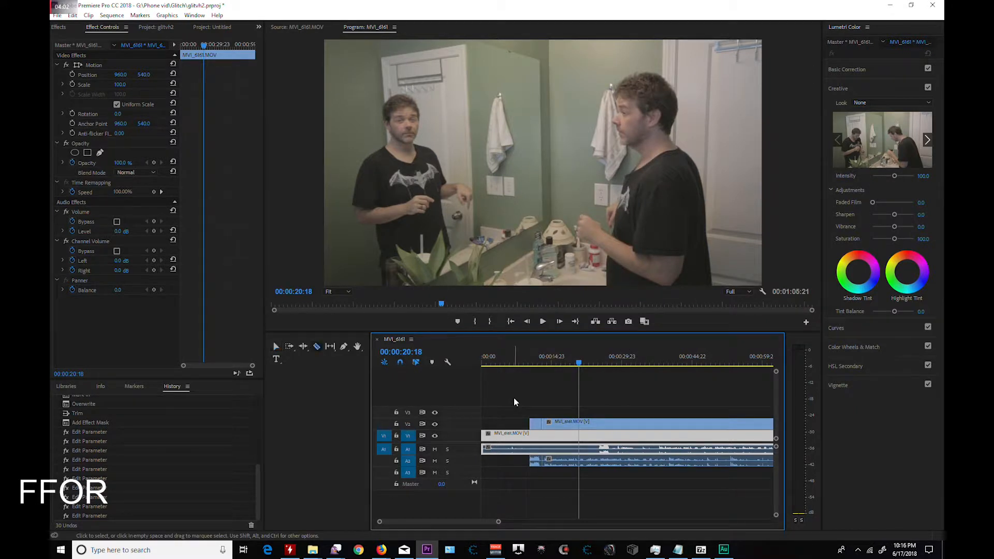
pyautogui.click(536, 446)
pyautogui.press('v')
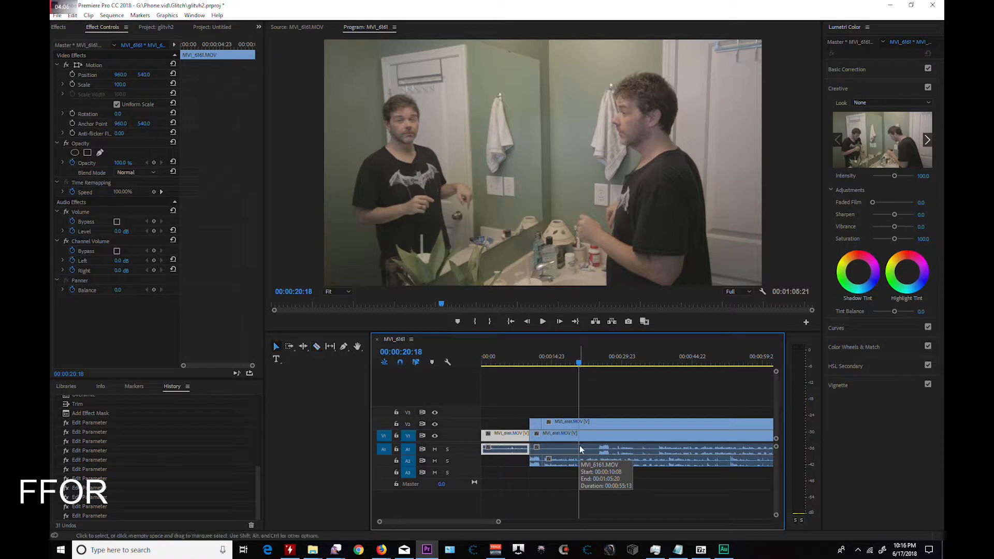
# Unlink the second V1 clip from its audio and delete that audio from track A1
pyautogui.click(583, 446)
pyautogui.rightClick(593, 446)
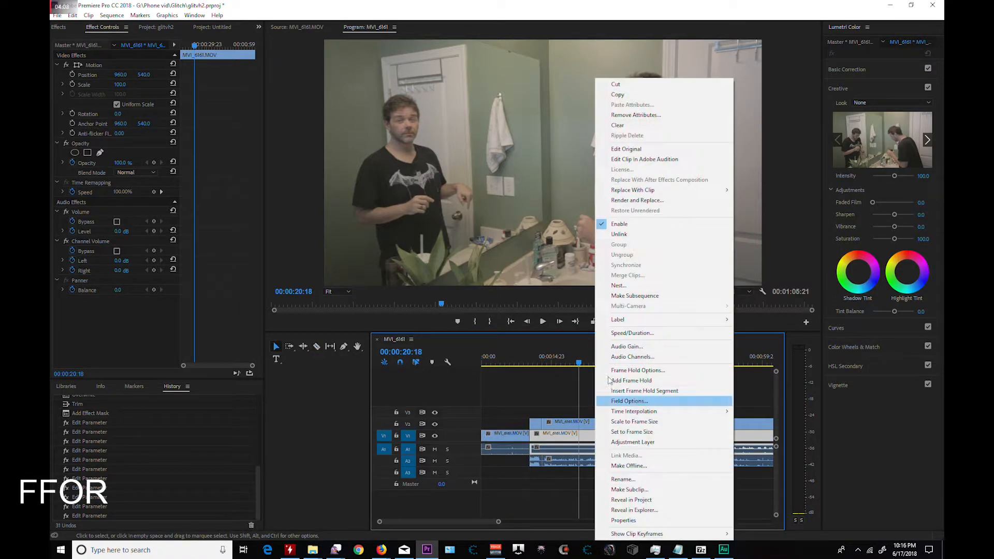
pyautogui.click(637, 238)
pyautogui.click(604, 448)
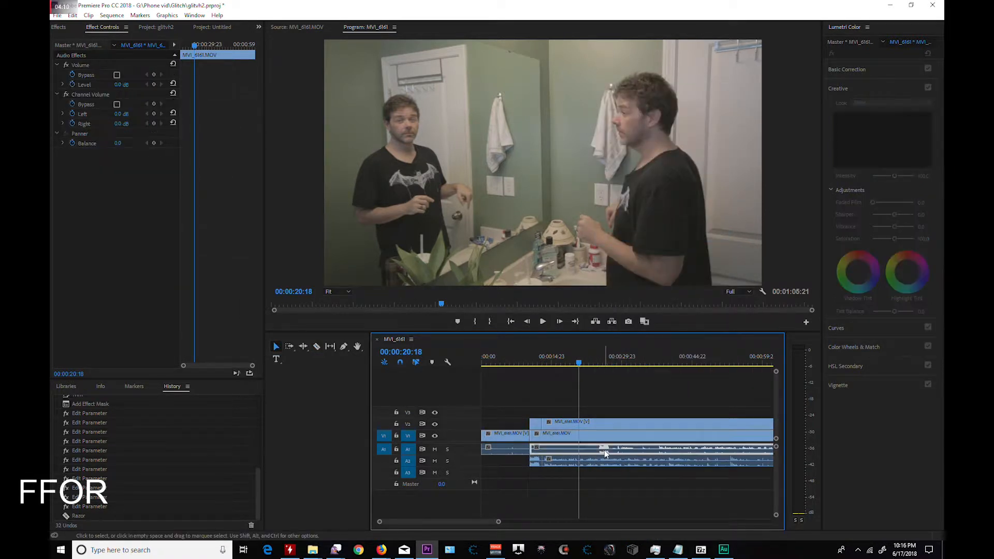
pyautogui.press('Delete')
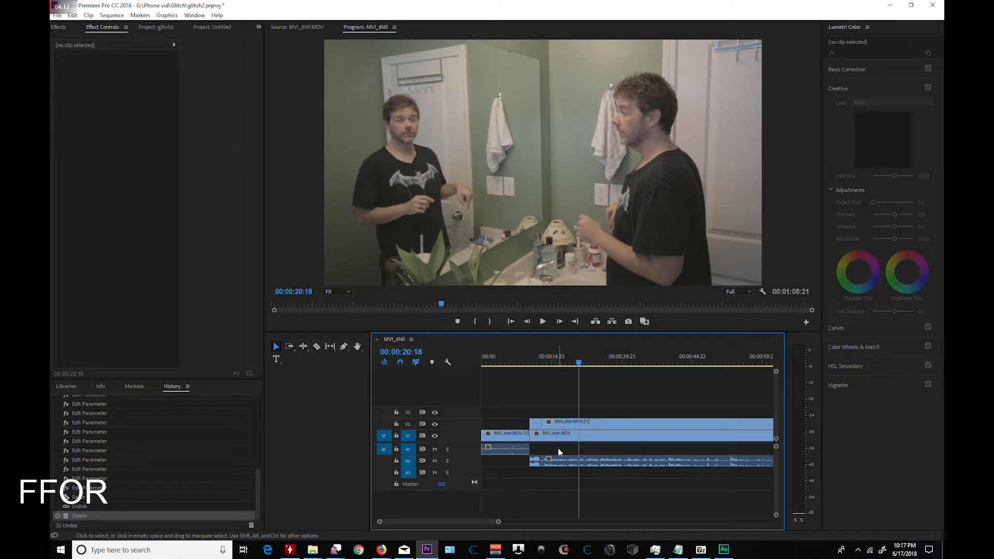
# Find the glitch presets with the search term "glit" and apply TOTAL CHAOS to the short V2 clip
pyautogui.moveTo(535, 367)
pyautogui.mouseDown()
pyautogui.moveTo(566, 365)
pyautogui.moveTo(534, 365)
pyautogui.mouseUp()
pyautogui.click(535, 425)
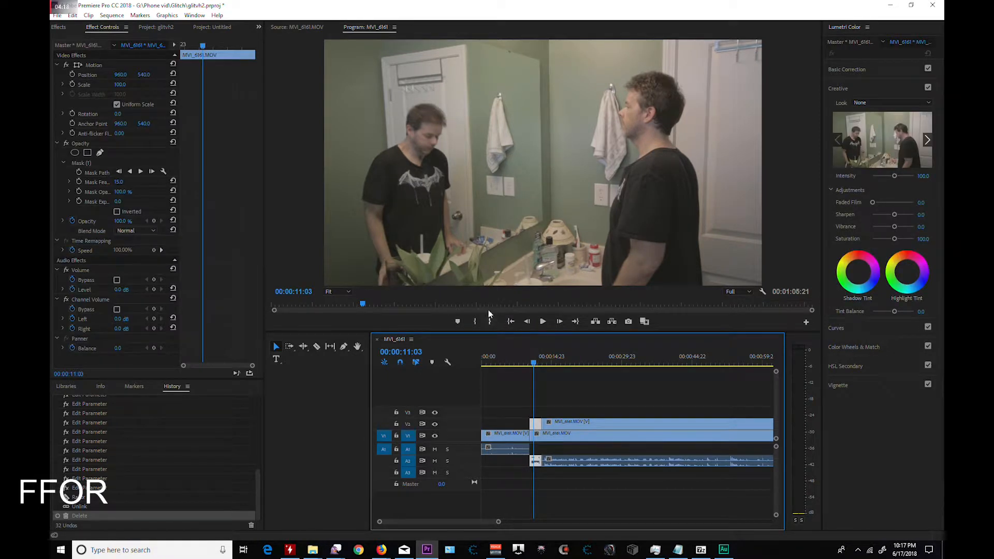
pyautogui.click(59, 28)
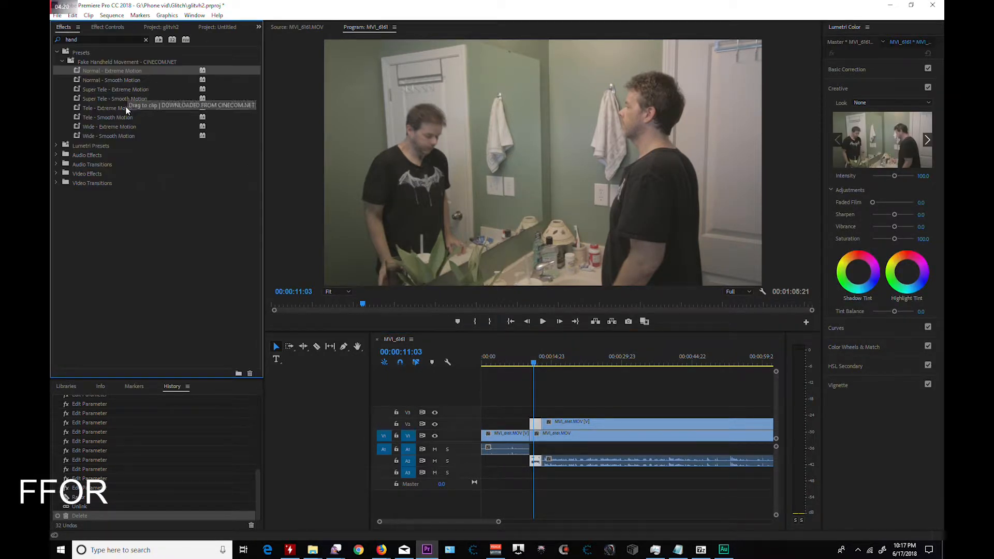
pyautogui.moveTo(87, 40); pyautogui.dragTo(51, 43)
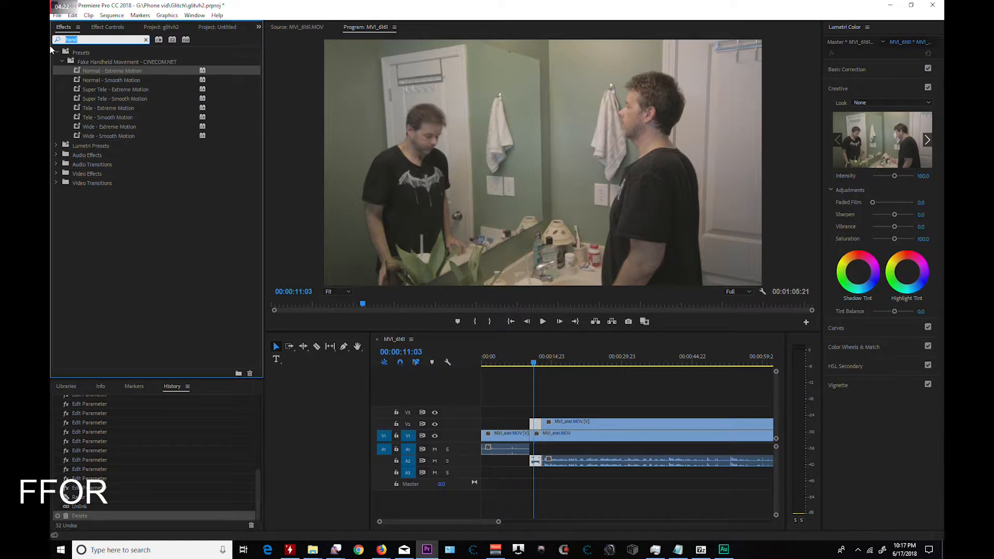
pyautogui.write('glit')
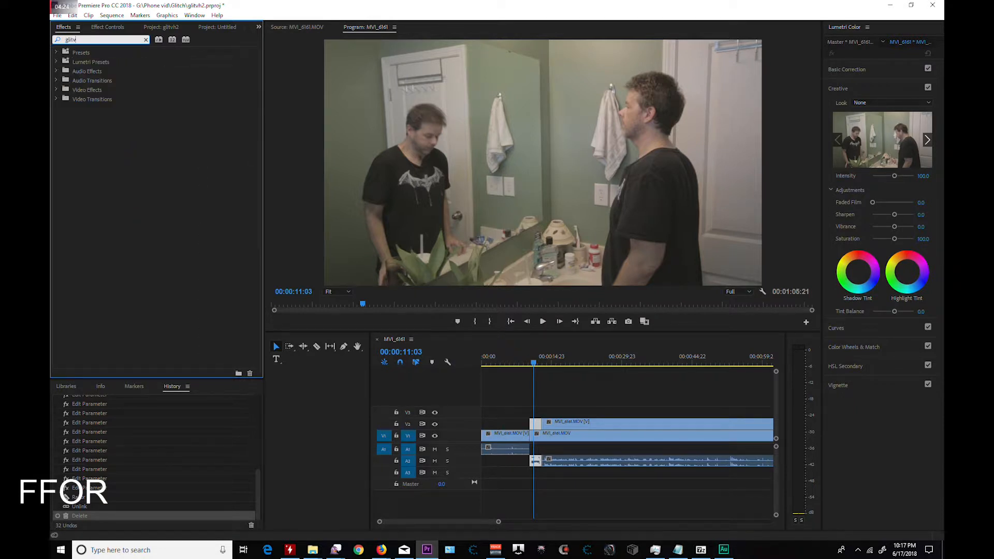
pyautogui.moveTo(98, 107); pyautogui.dragTo(535, 424)
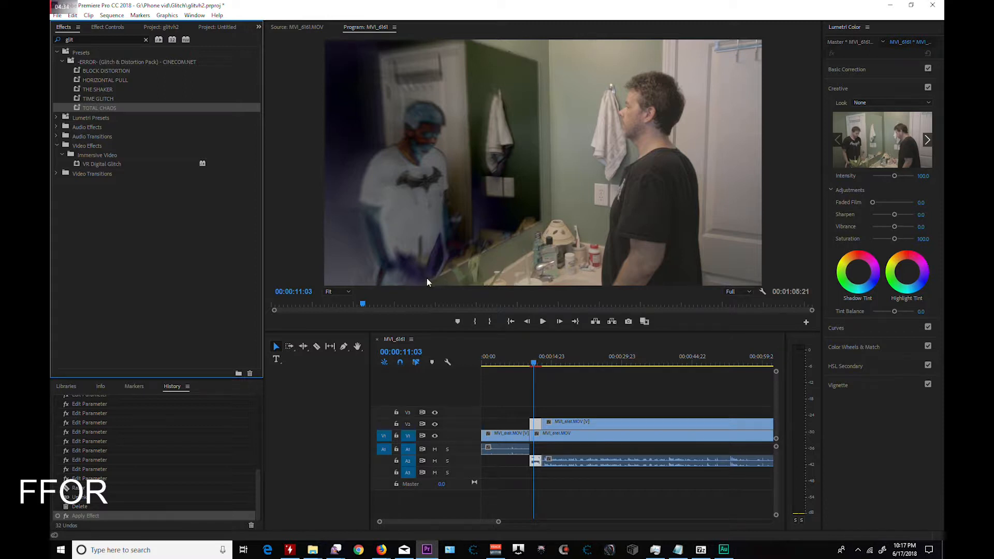
# Set the feather of the short V2 clip's opacity mask to 0
pyautogui.click(108, 27)
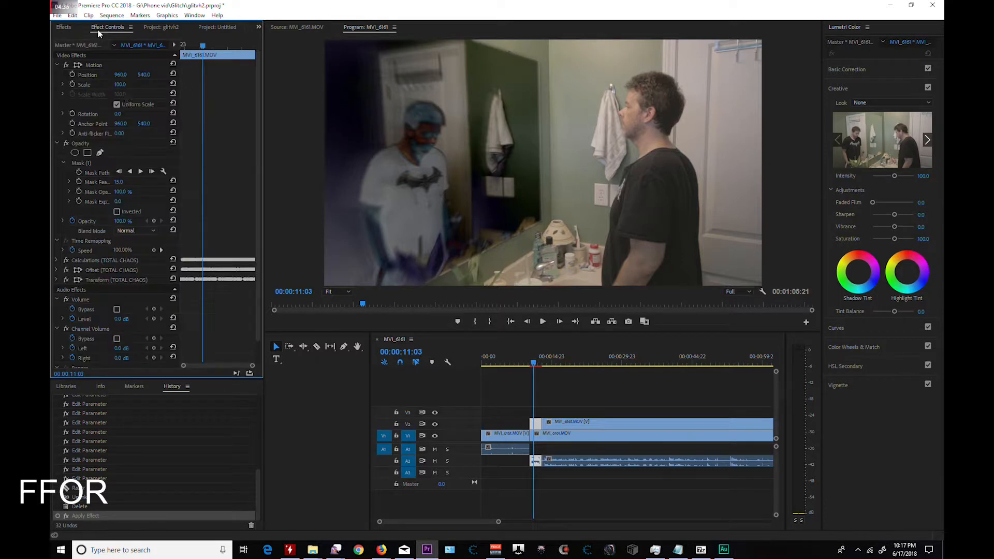
pyautogui.click(92, 172)
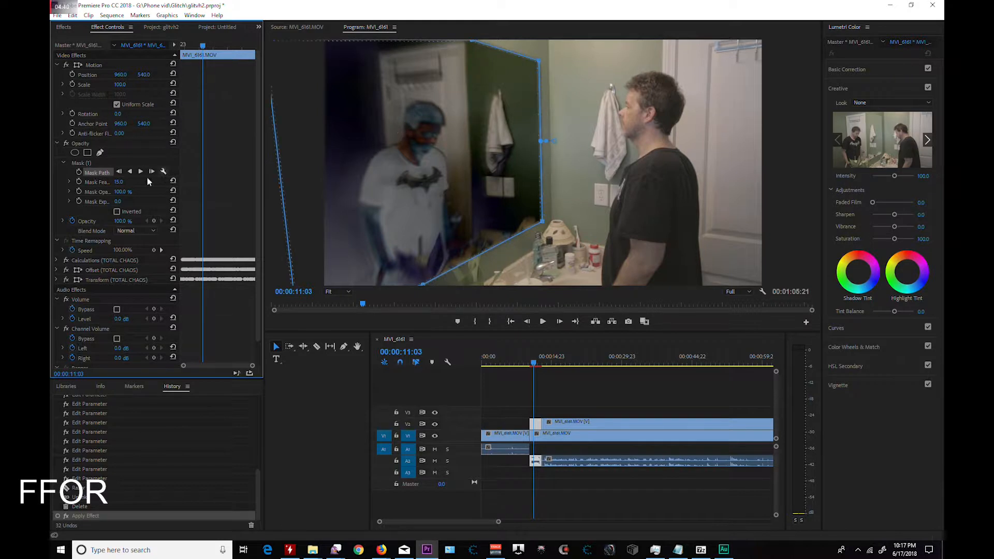
pyautogui.moveTo(118, 182); pyautogui.dragTo(110, 181)
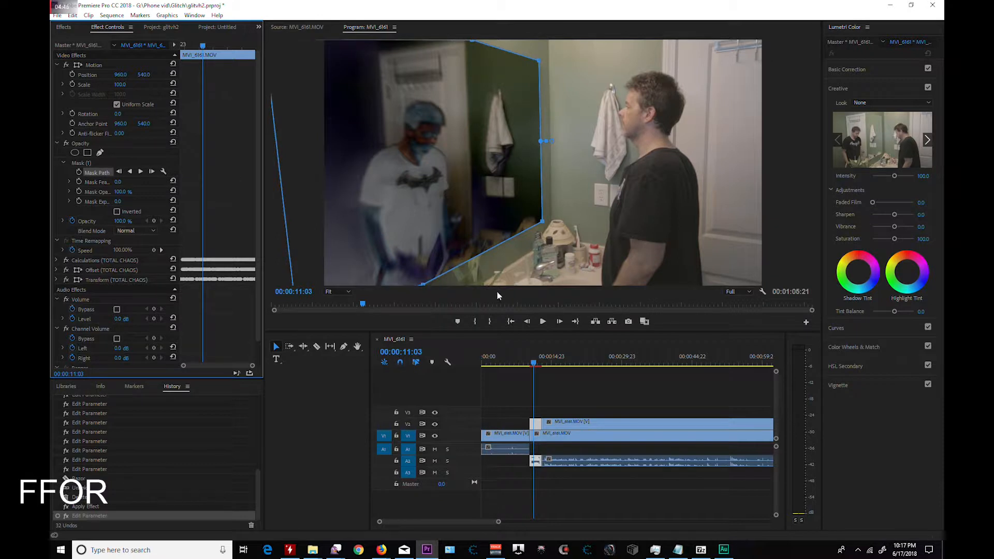
# Step forward and back through the frames of the short V2 clip to examine the glitch inside the mirror mask
pyautogui.click(557, 322)
pyautogui.click(558, 323)
pyautogui.click(557, 323)
pyautogui.click(558, 323)
pyautogui.click(557, 323)
pyautogui.click(557, 322)
pyautogui.click(557, 323)
pyautogui.click(558, 323)
pyautogui.click(557, 323)
pyautogui.click(557, 323)
pyautogui.click(558, 322)
pyautogui.click(557, 323)
pyautogui.click(558, 323)
pyautogui.click(557, 322)
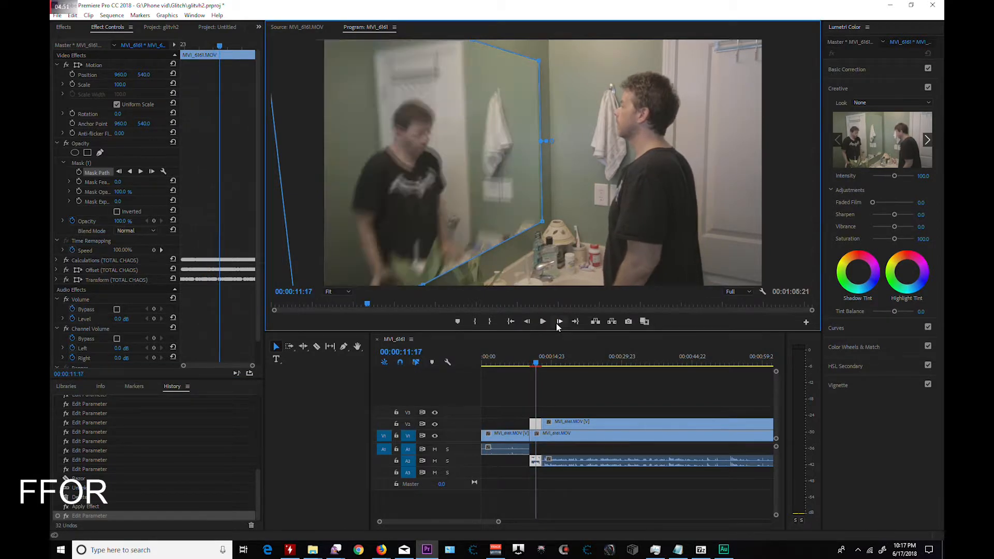
pyautogui.click(527, 321)
pyautogui.click(527, 321)
pyautogui.click(526, 321)
pyautogui.click(527, 321)
pyautogui.click(526, 321)
pyautogui.click(527, 322)
pyautogui.click(527, 321)
pyautogui.click(527, 321)
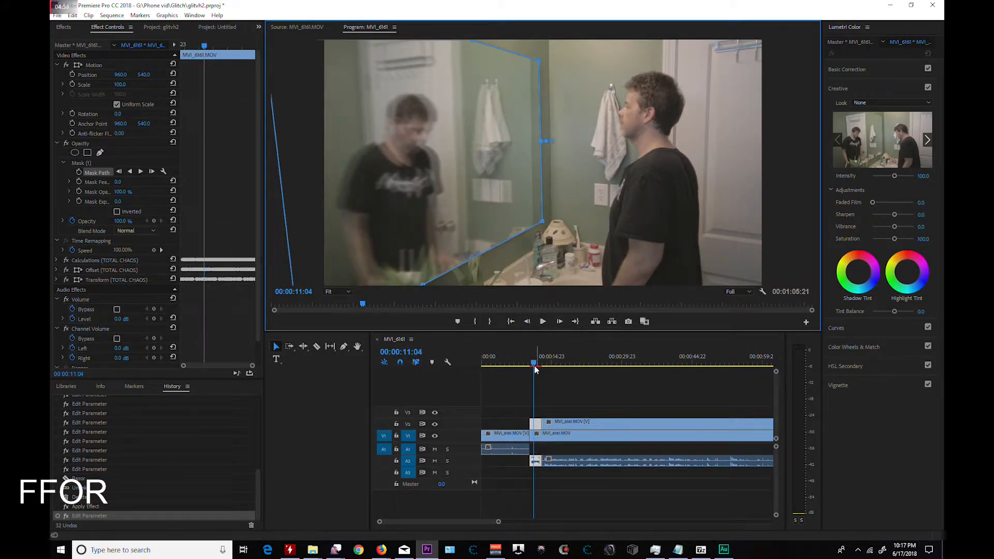
pyautogui.moveTo(535, 365)
pyautogui.mouseDown()
pyautogui.moveTo(573, 364)
pyautogui.moveTo(536, 365)
pyautogui.mouseUp()
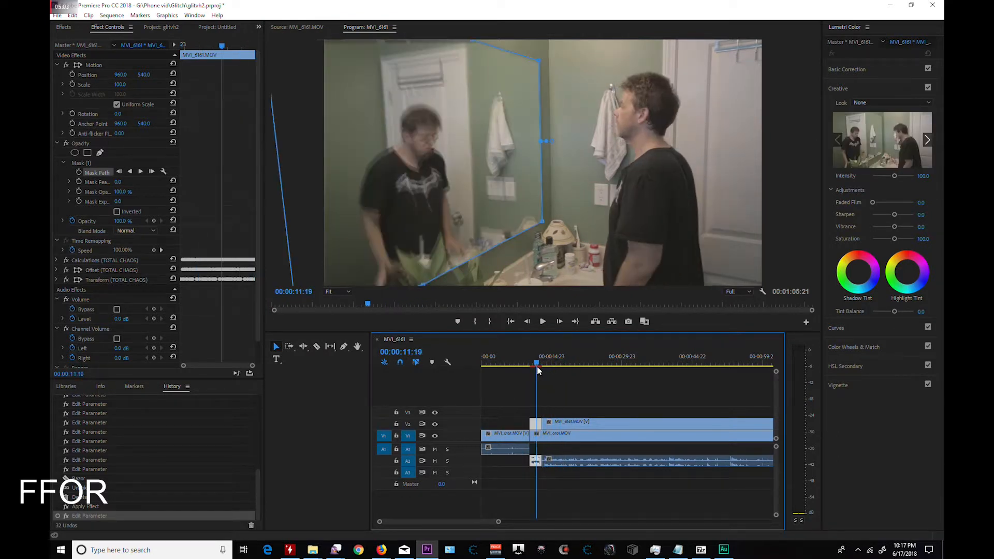
# Copy the opacity mask of the short V2 clip and paste it onto the Opacity effect of the long V2 clip
pyautogui.click(535, 423)
pyautogui.click(537, 426)
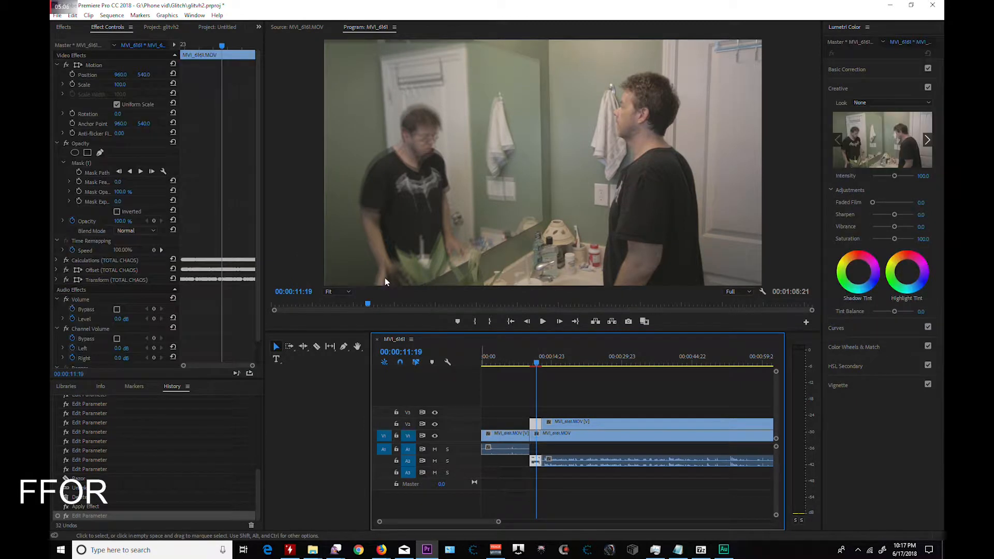
pyautogui.click(79, 165)
pyautogui.rightClick(79, 165)
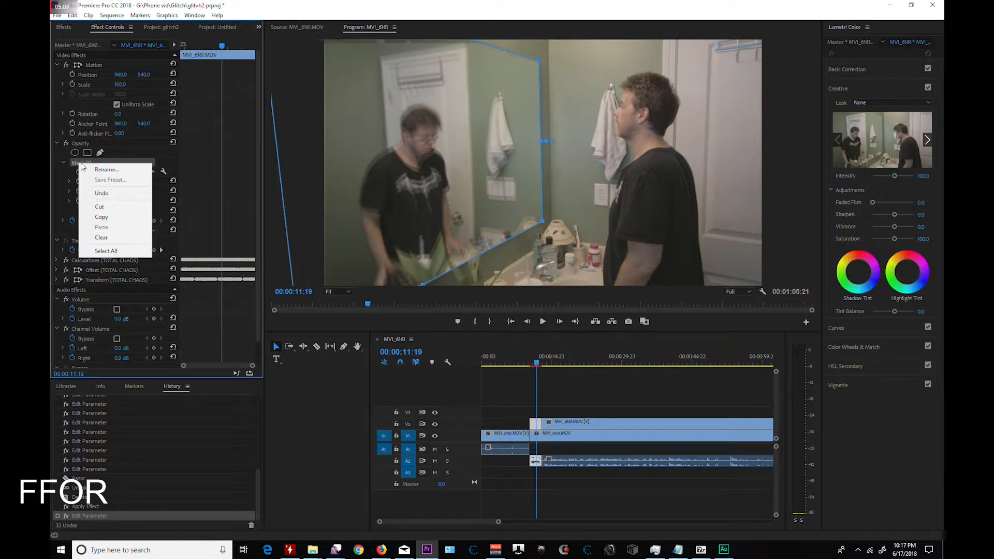
pyautogui.click(101, 217)
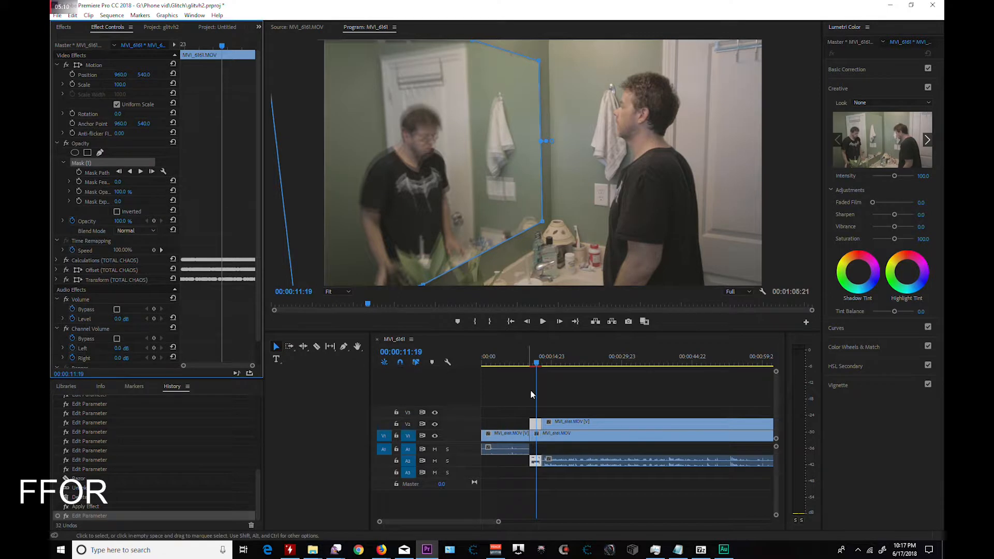
pyautogui.click(579, 425)
pyautogui.click(552, 364)
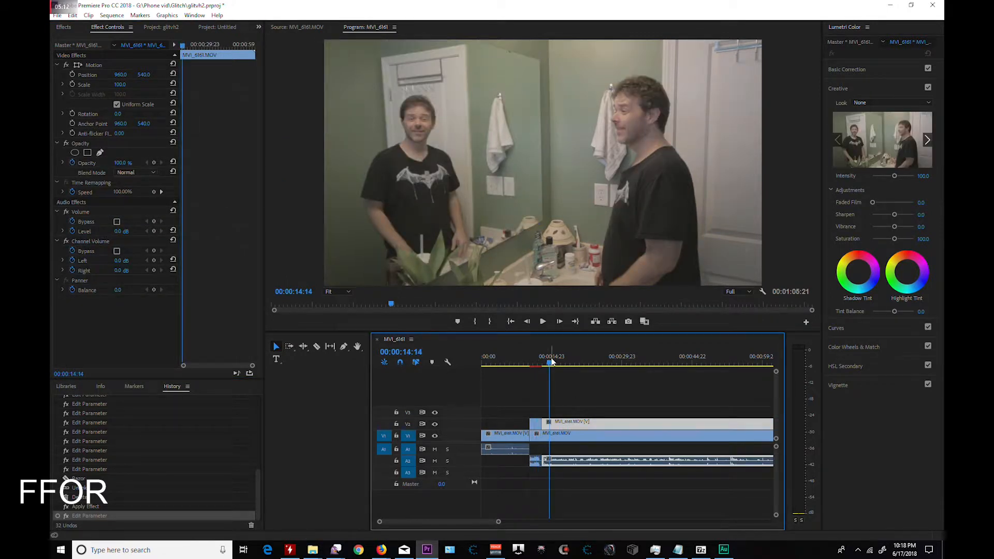
pyautogui.rightClick(76, 145)
pyautogui.click(100, 209)
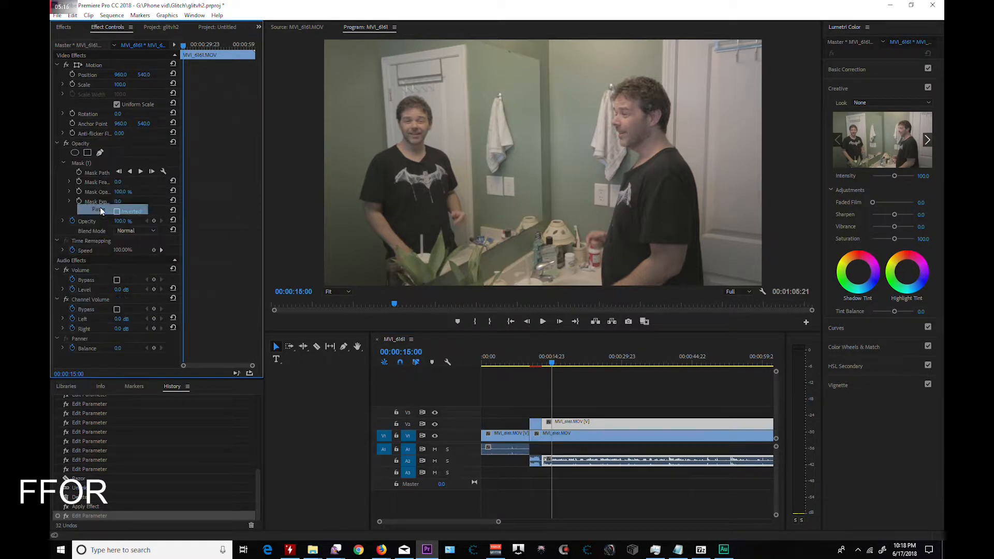
# Scrub through the masked long V2 clip and play the sequence from before the glitch to review the mirror effect
pyautogui.moveTo(551, 363)
pyautogui.mouseDown()
pyautogui.moveTo(542, 365)
pyautogui.moveTo(784, 363)
pyautogui.moveTo(548, 368)
pyautogui.moveTo(581, 368)
pyautogui.moveTo(568, 365)
pyautogui.mouseUp()
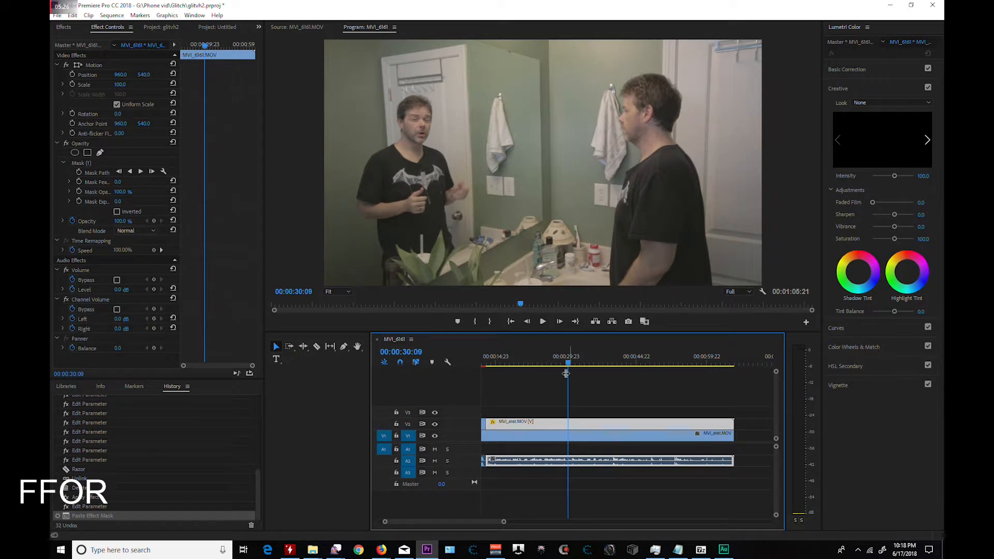
pyautogui.moveTo(503, 521); pyautogui.dragTo(543, 522)
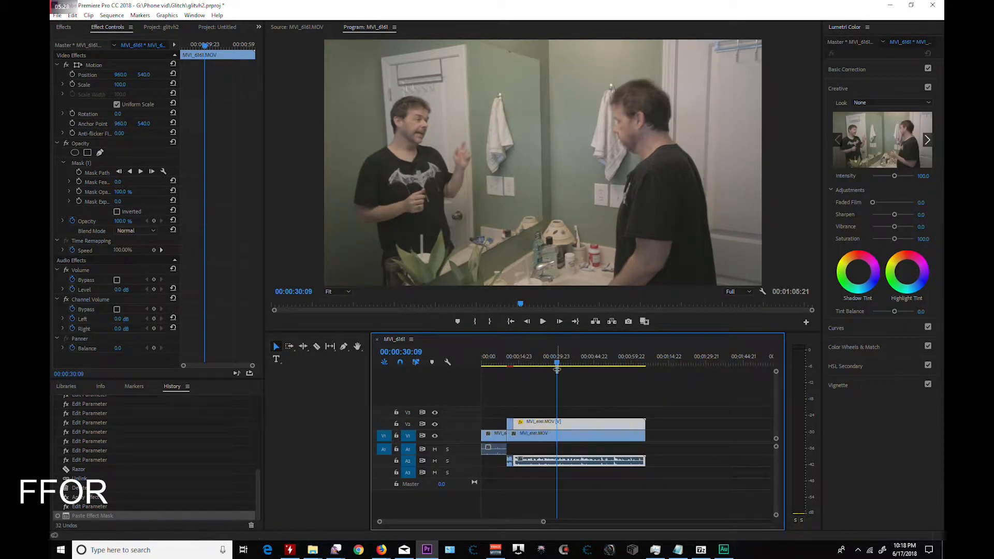
pyautogui.moveTo(565, 365); pyautogui.dragTo(502, 369)
pyautogui.click(542, 322)
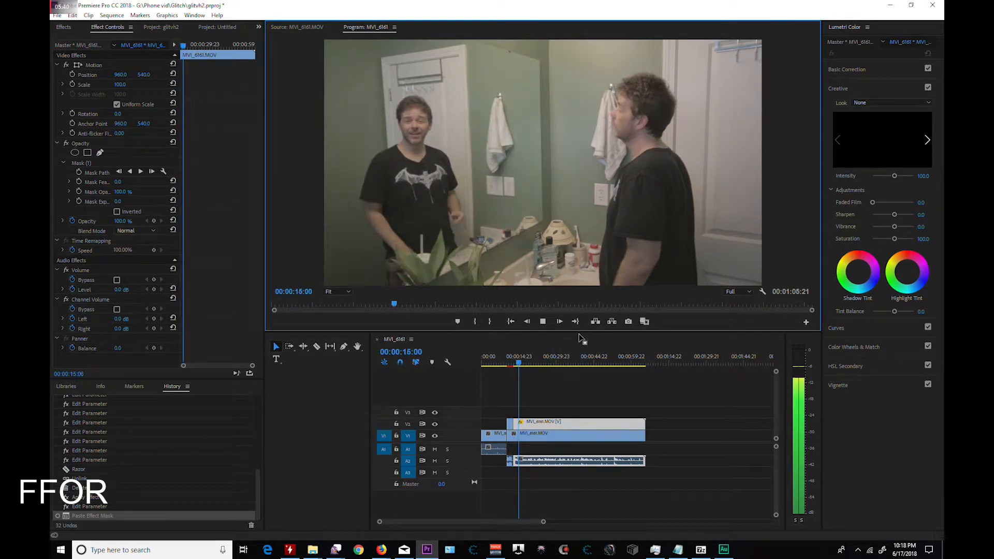
pyautogui.click(543, 323)
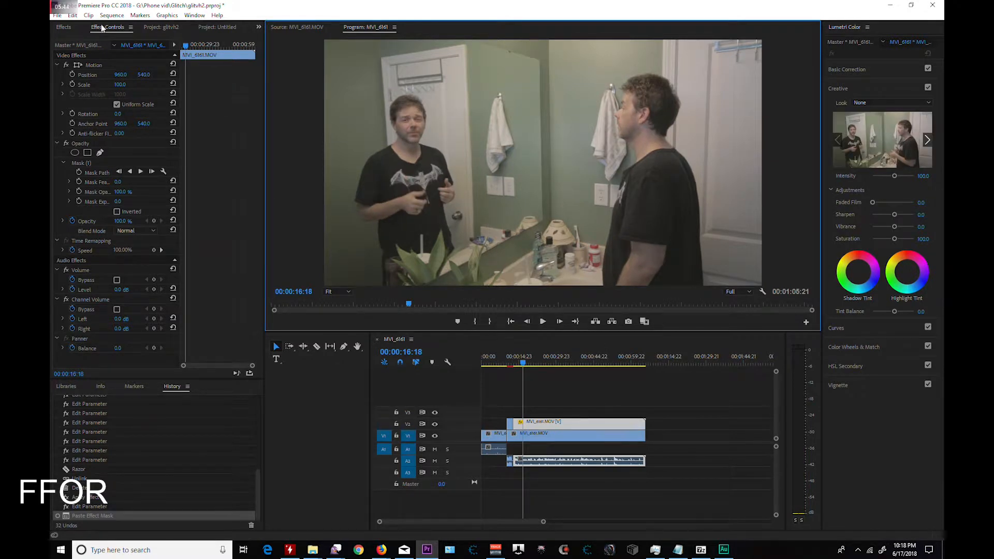
# Create a 1920 x 1080, 23.976 fps adjustment layer and lay it on track V3 across the full length of the sequence
pyautogui.click(70, 26)
pyautogui.click(153, 27)
pyautogui.click(114, 27)
pyautogui.click(148, 26)
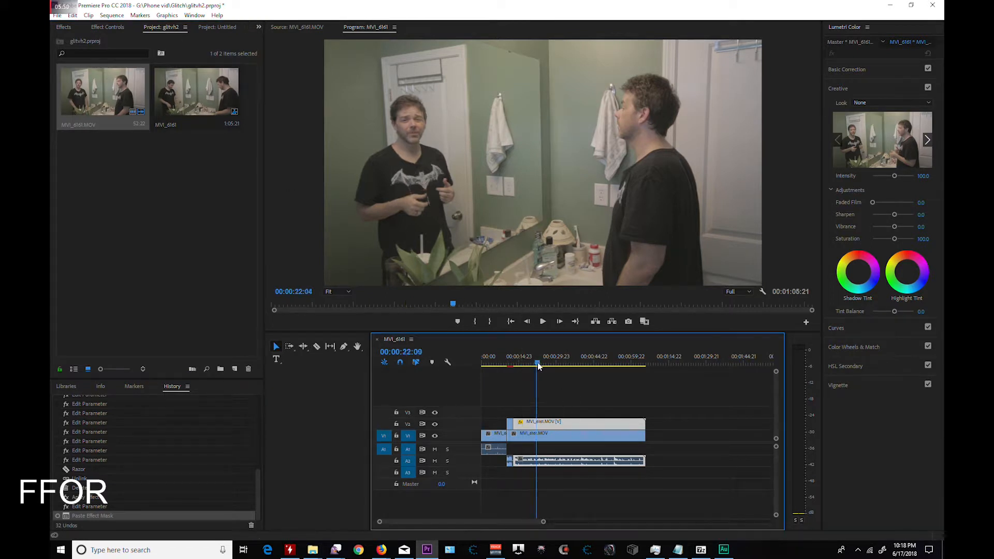
pyautogui.click(571, 367)
pyautogui.moveTo(572, 369); pyautogui.dragTo(529, 367)
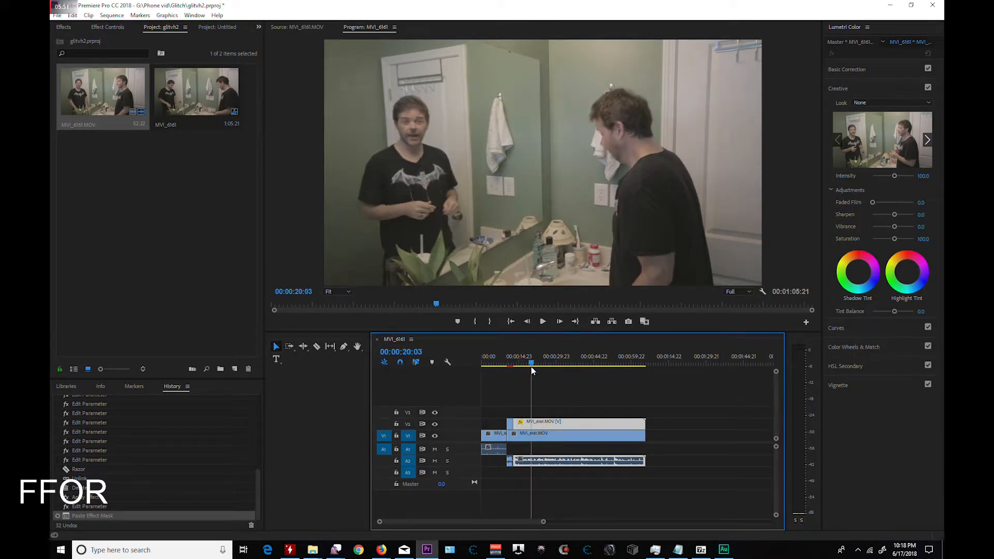
pyautogui.rightClick(183, 207)
pyautogui.moveTo(215, 251)
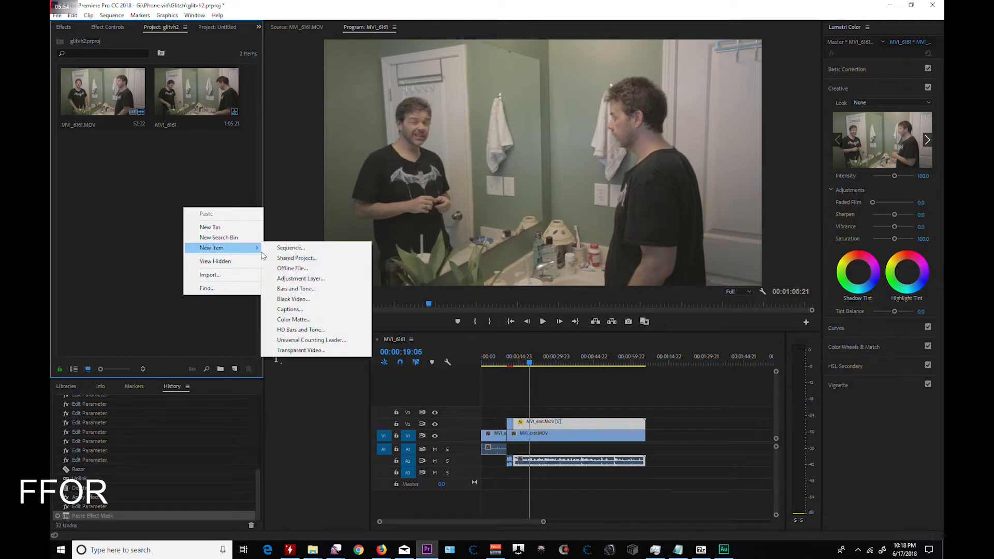
pyautogui.click(310, 278)
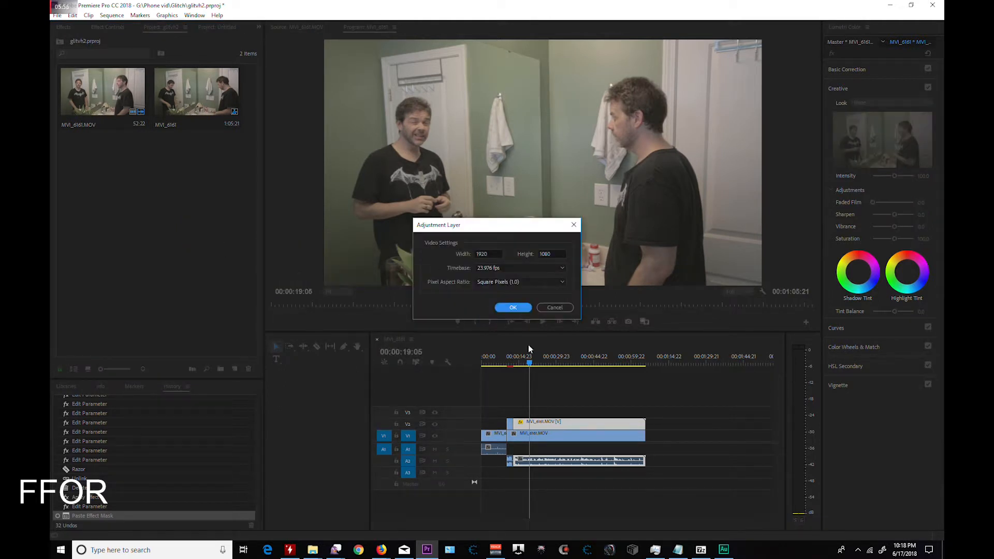
pyautogui.click(511, 308)
pyautogui.moveTo(216, 94); pyautogui.dragTo(644, 413)
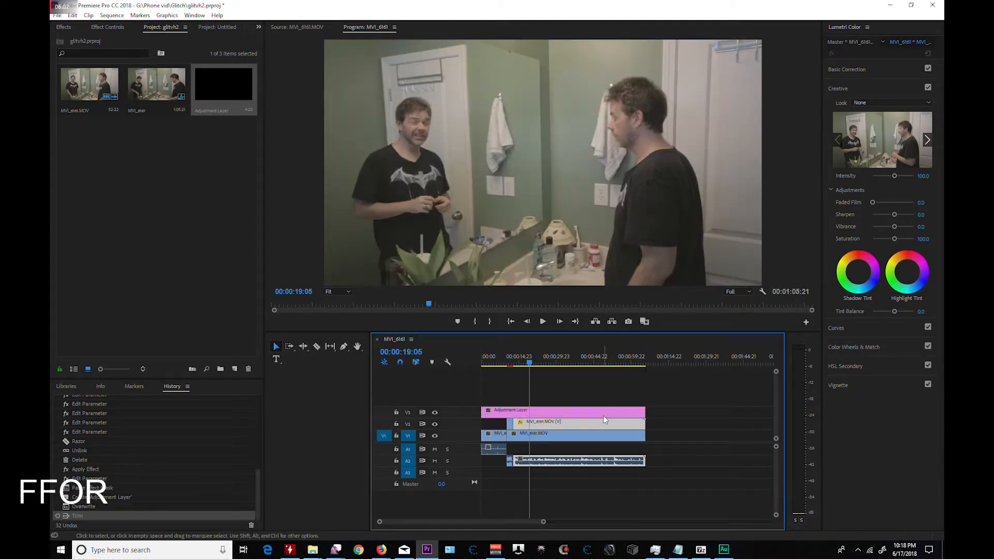
# Apply the Canon Clog 1 to Linear input LUT to the adjustment layer and check the look at another frame
pyautogui.click(604, 414)
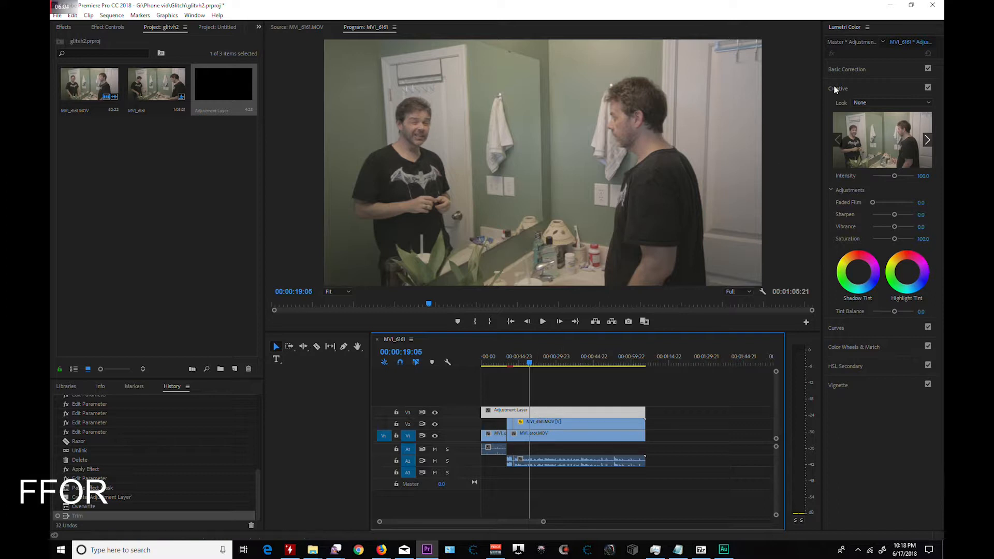
pyautogui.click(865, 64)
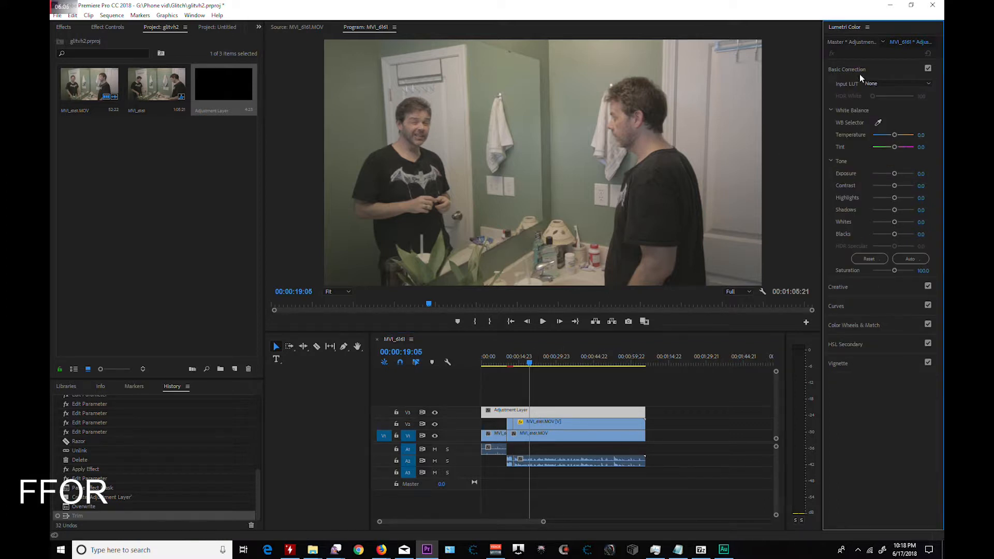
pyautogui.click(887, 83)
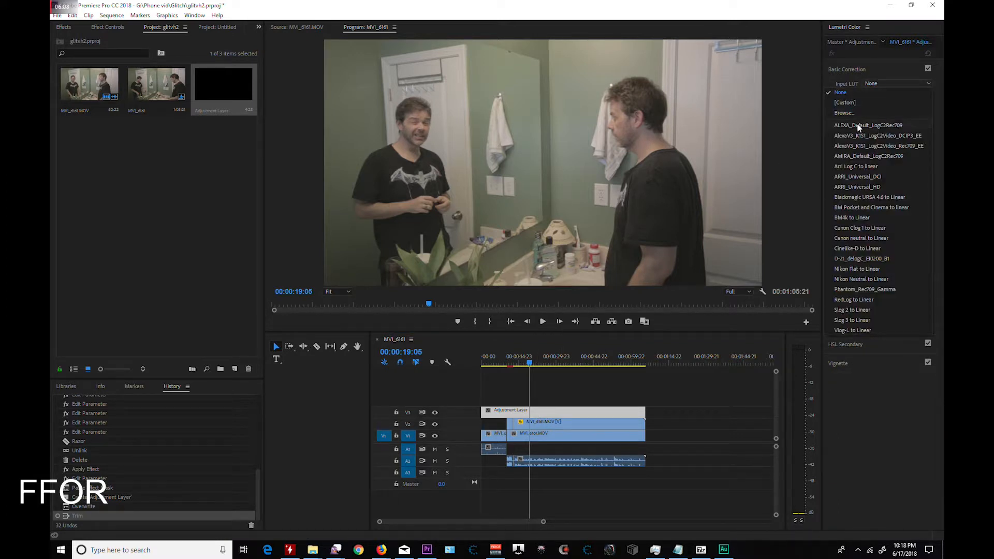
pyautogui.click(877, 227)
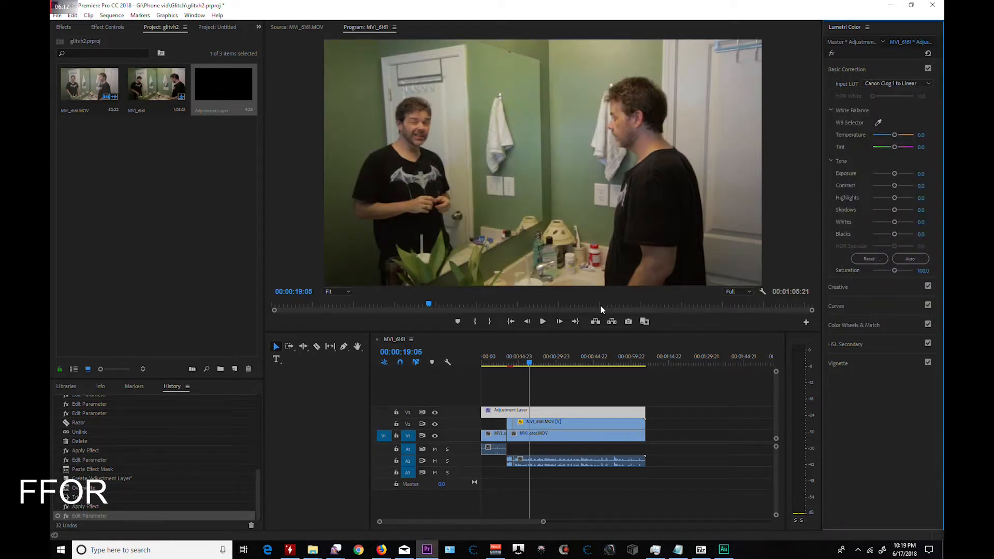
pyautogui.moveTo(528, 365); pyautogui.dragTo(552, 365)
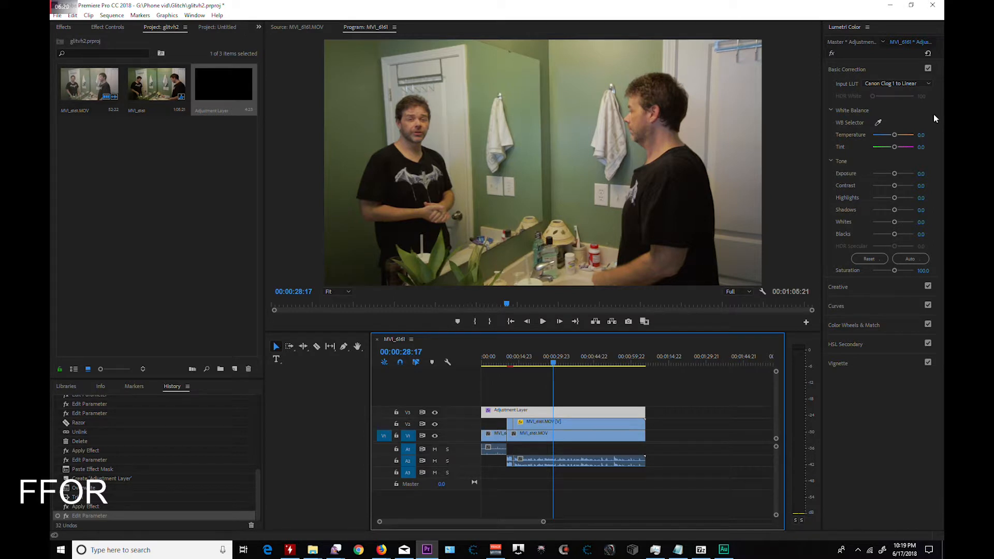
# Set the adjustment layer's Creative Sharpen to 21.3 and slightly shift its shadow and highlight tints
pyautogui.click(865, 292)
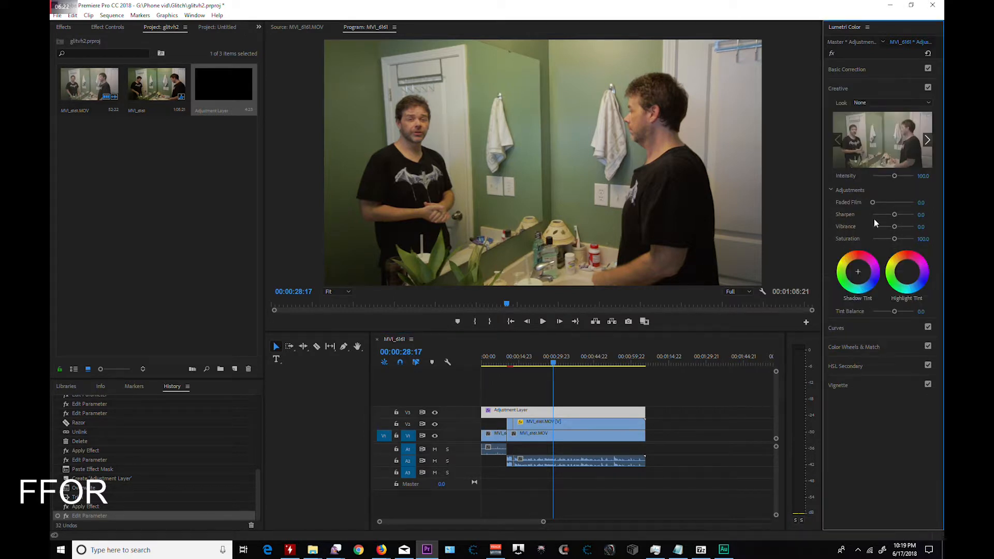
pyautogui.moveTo(895, 214); pyautogui.dragTo(897, 214)
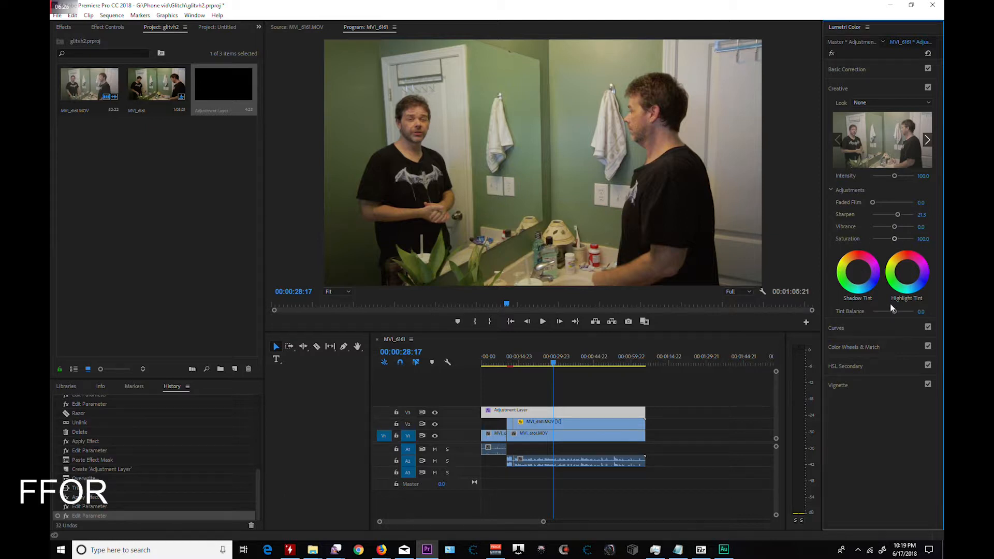
pyautogui.click(857, 272)
pyautogui.moveTo(861, 268); pyautogui.dragTo(857, 273)
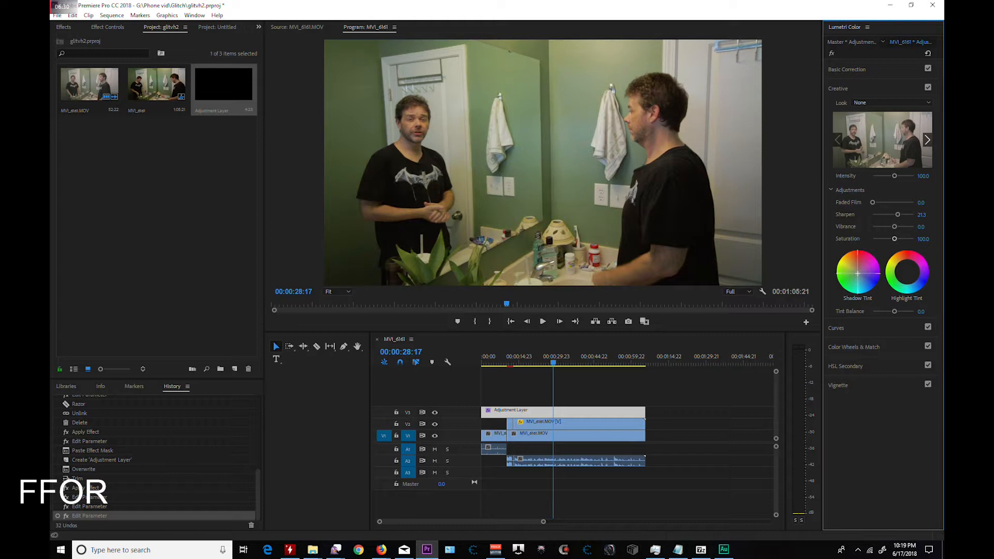
pyautogui.click(907, 272)
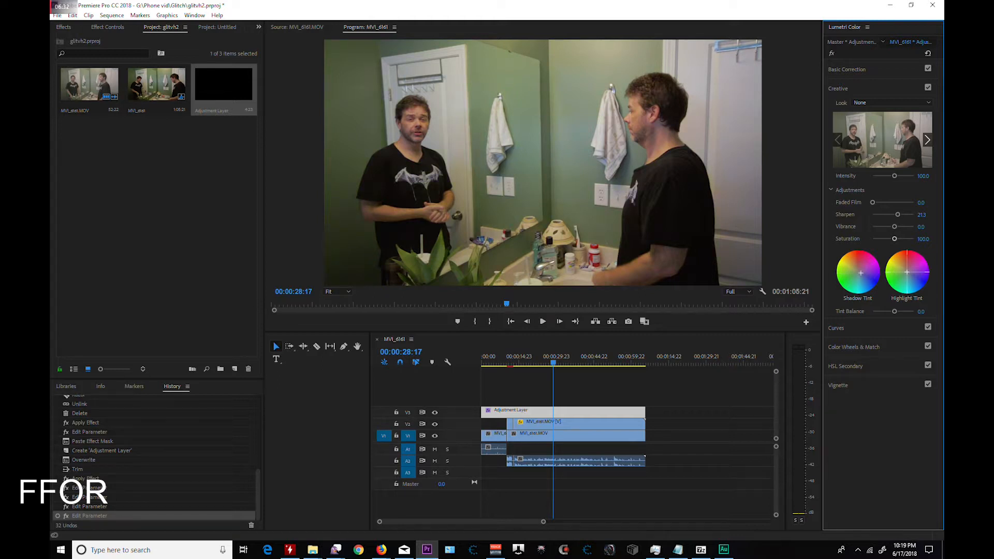
pyautogui.click(908, 273)
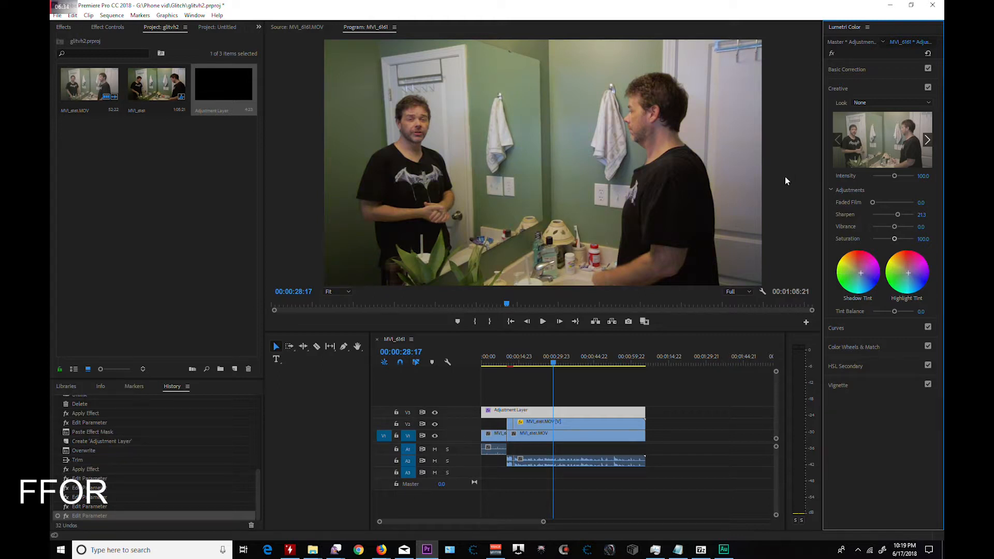
# Shape the adjustment layer's RGB curve into a slight S with one point in the shadows and one in the upper midtones
pyautogui.click(864, 329)
pyautogui.moveTo(856, 247); pyautogui.dragTo(855, 247)
pyautogui.moveTo(896, 207); pyautogui.dragTo(895, 204)
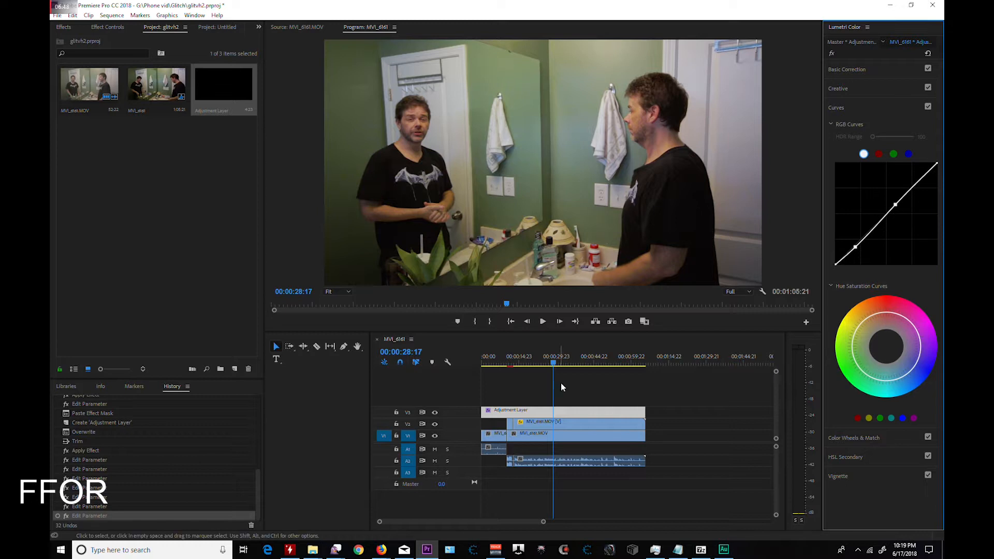
pyautogui.click(521, 412)
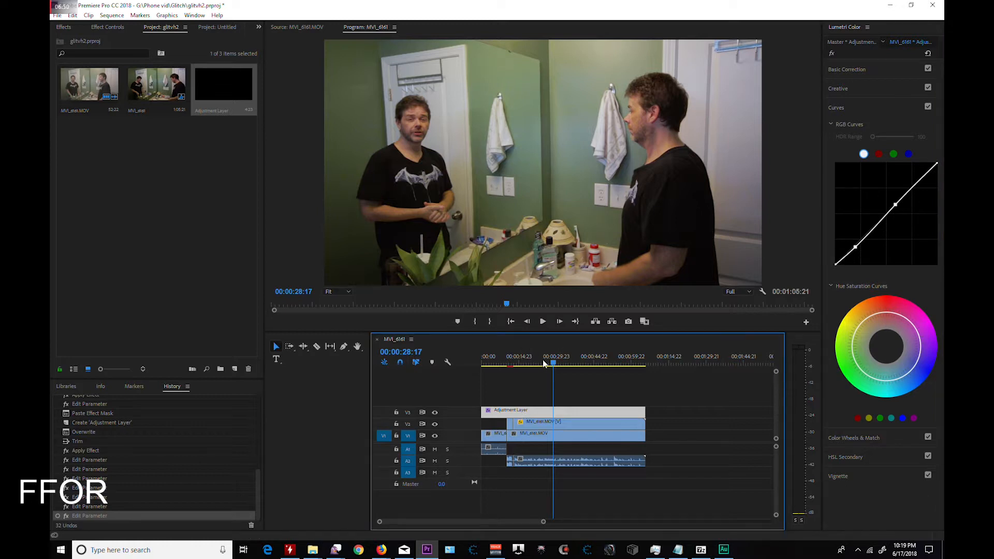
# Find the handheld movement presets, apply Wide - Smooth Motion to the adjustment layer and scrub through the result
pyautogui.moveTo(552, 362); pyautogui.dragTo(509, 368)
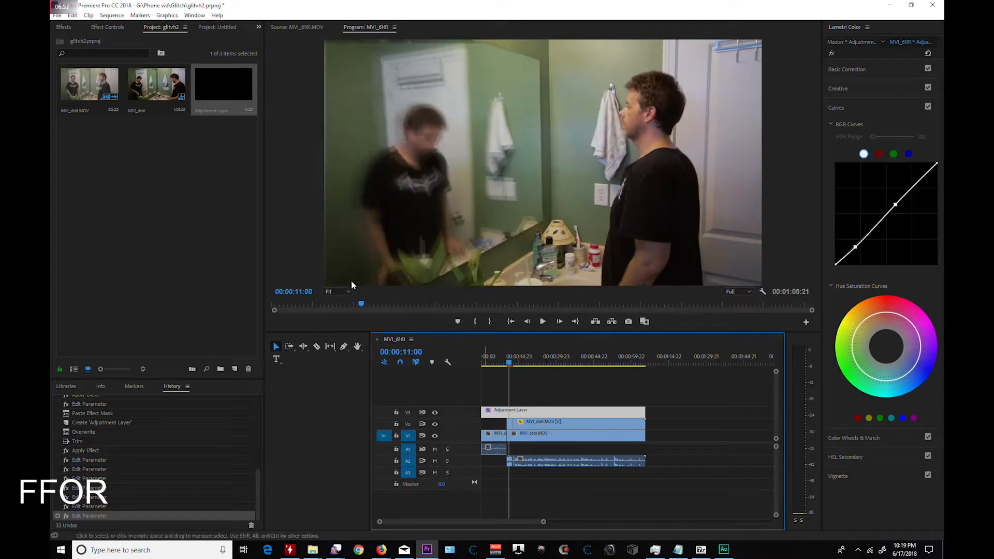
pyautogui.click(64, 27)
pyautogui.click(54, 41)
pyautogui.write('ha')
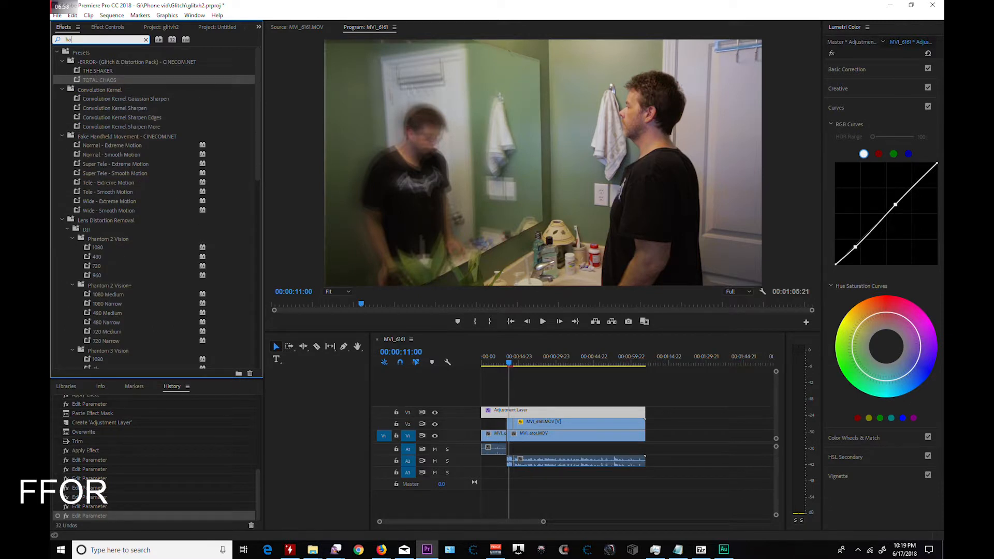
pyautogui.write('n')
pyautogui.moveTo(116, 138); pyautogui.dragTo(529, 411)
pyautogui.moveTo(509, 364); pyautogui.dragTo(556, 363)
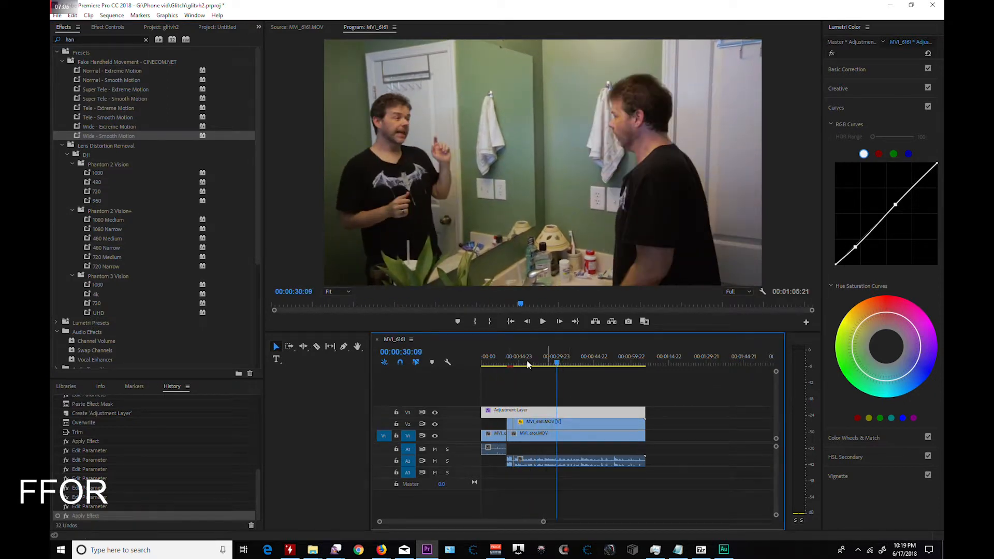
# Copy the later Position keyframes of the adjustment layer's Transform effect and paste them at 00:00:43:18 to extend the handheld motion
pyautogui.click(110, 30)
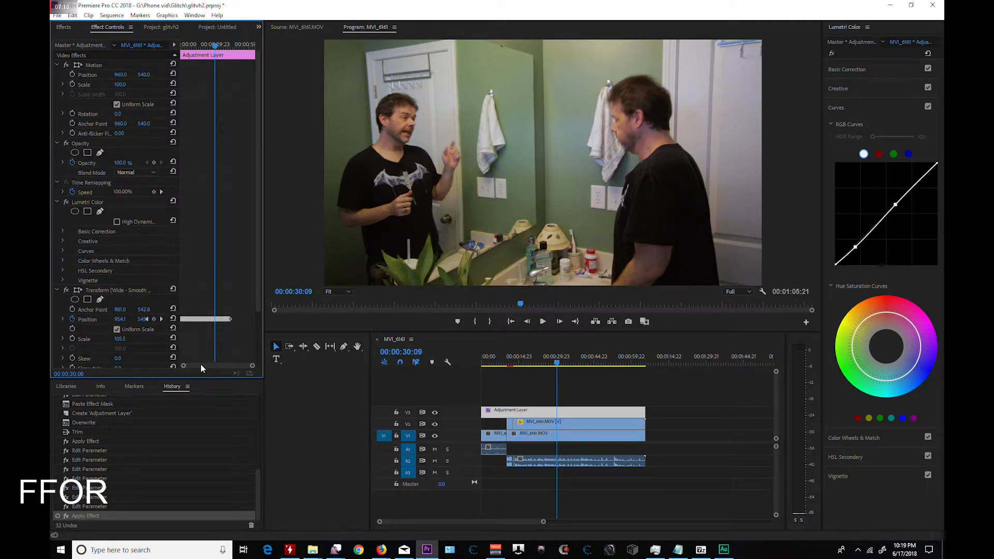
pyautogui.moveTo(231, 316); pyautogui.dragTo(197, 324)
pyautogui.rightClick(218, 320)
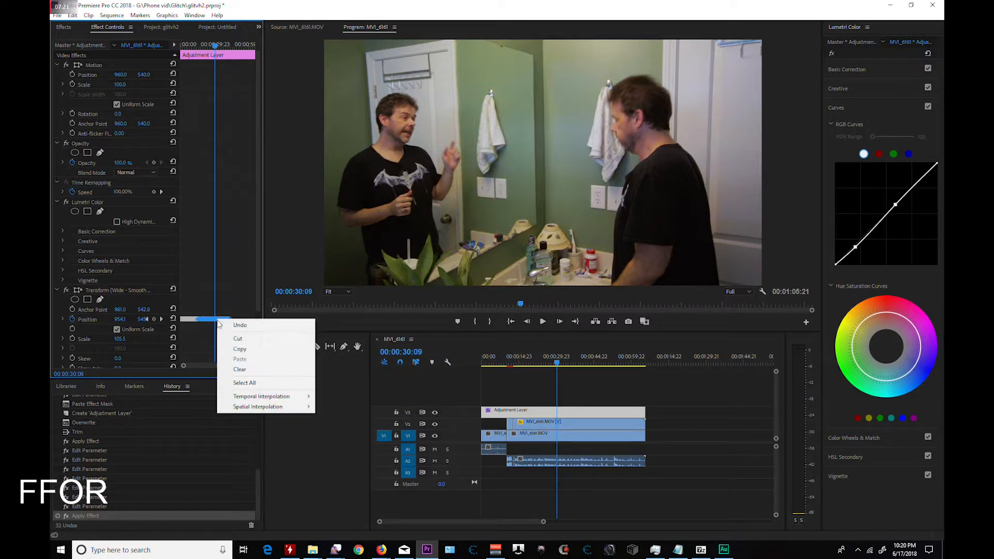
pyautogui.click(239, 349)
pyautogui.click(224, 47)
pyautogui.moveTo(224, 47); pyautogui.dragTo(237, 47)
pyautogui.click(147, 319)
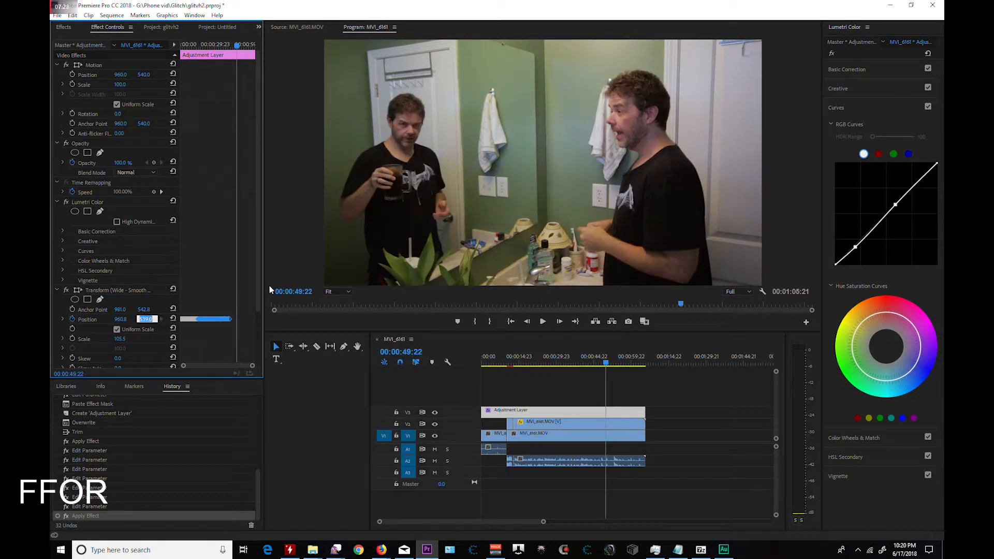
pyautogui.moveTo(265, 289); pyautogui.dragTo(321, 290)
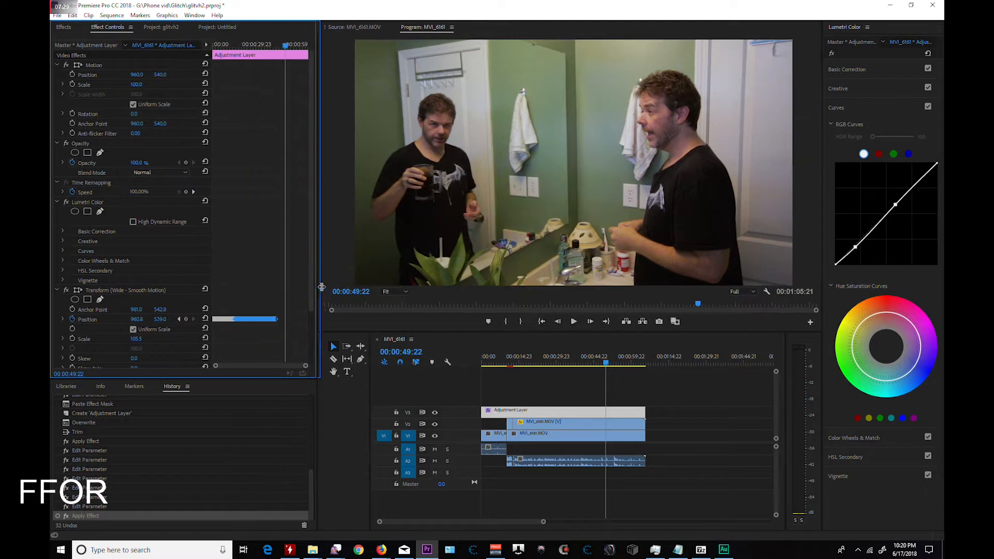
pyautogui.click(181, 320)
pyautogui.rightClick(291, 321)
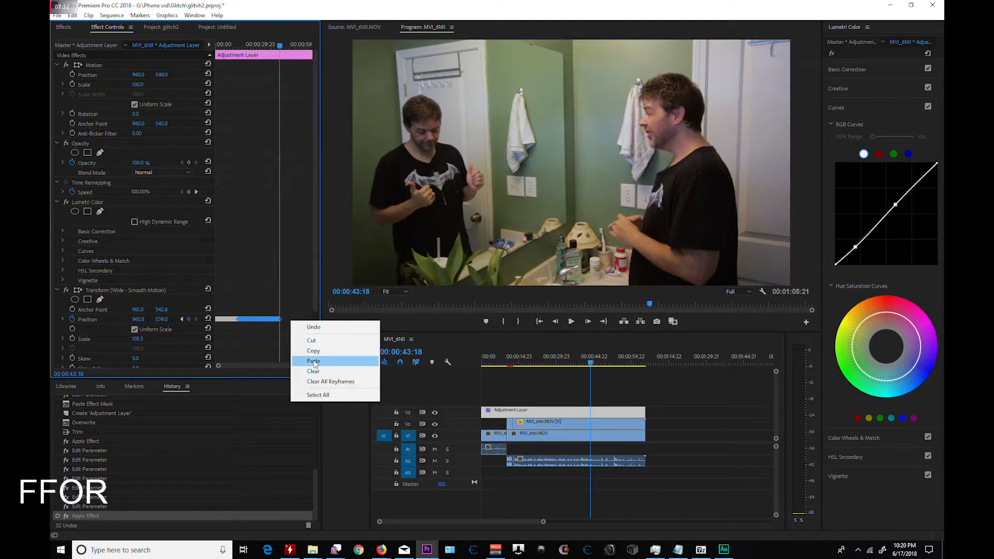
pyautogui.click(314, 361)
# Play and scrub through the second half of the sequence to review the extended handheld movement
pyautogui.moveTo(279, 48); pyautogui.dragTo(261, 47)
pyautogui.click(571, 321)
pyautogui.click(571, 322)
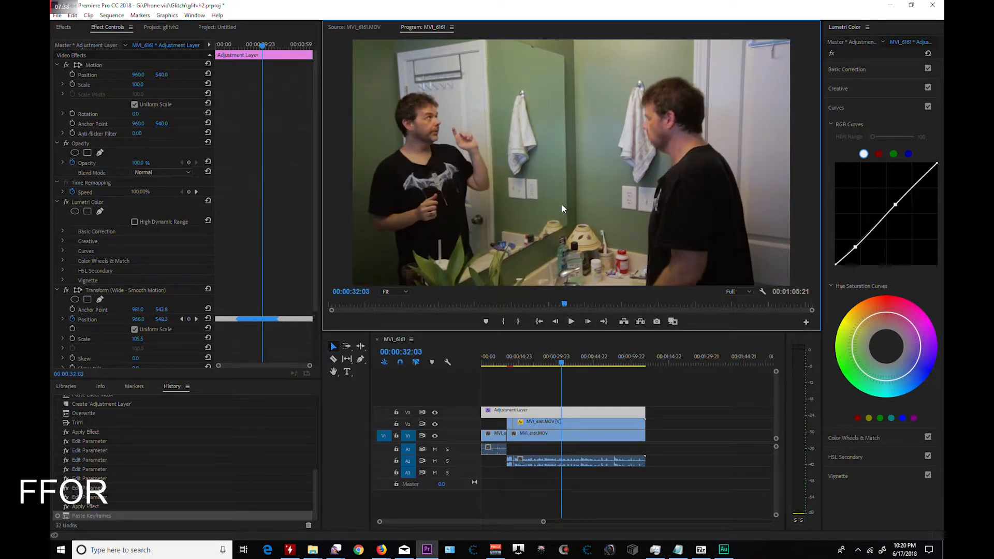
pyautogui.click(571, 321)
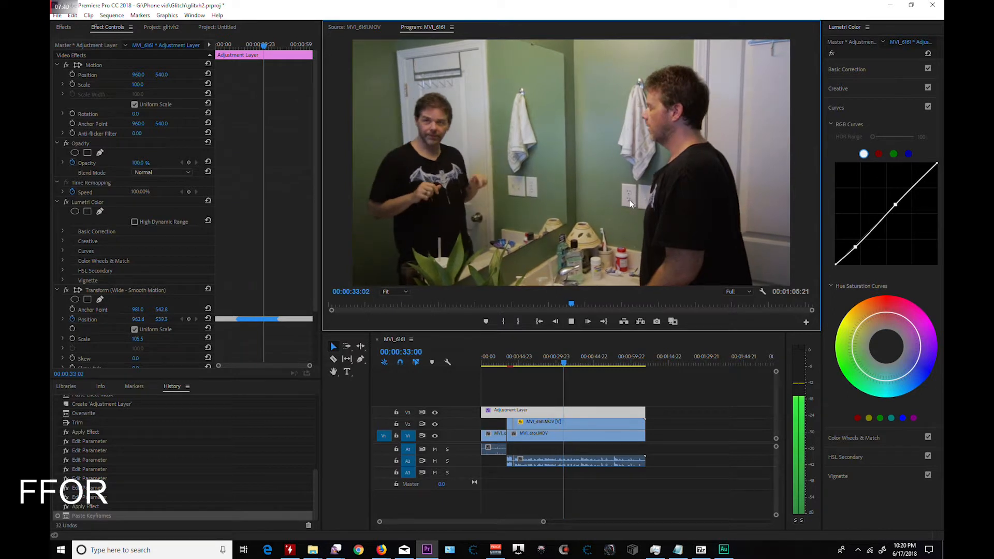
pyautogui.press('space')
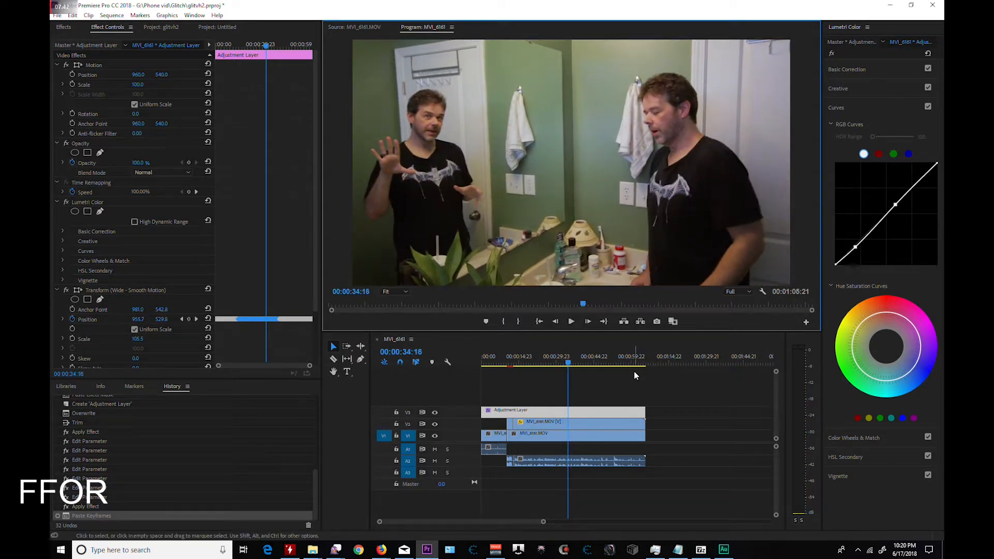
pyautogui.click(587, 363)
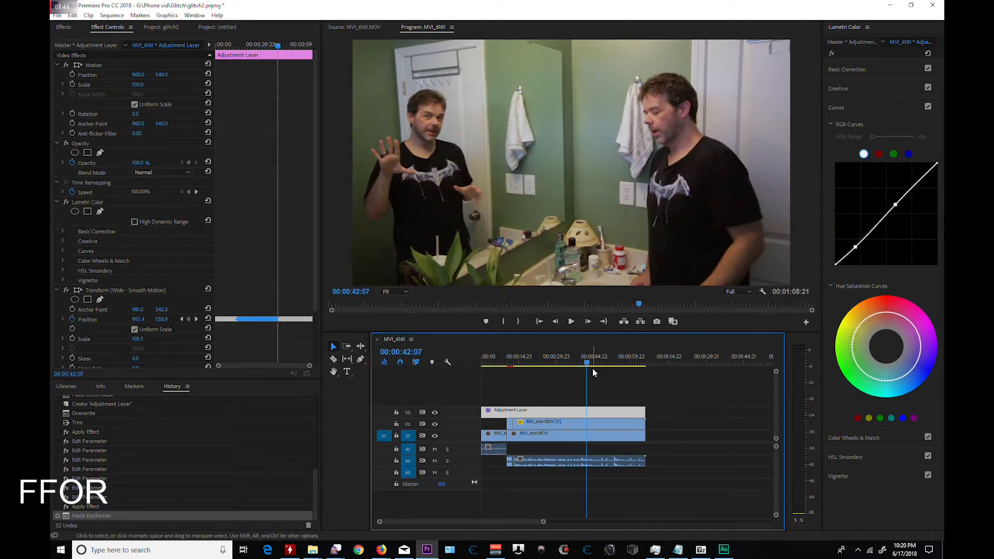
pyautogui.moveTo(595, 363)
pyautogui.mouseDown()
pyautogui.moveTo(617, 368)
pyautogui.moveTo(608, 367)
pyautogui.mouseUp()
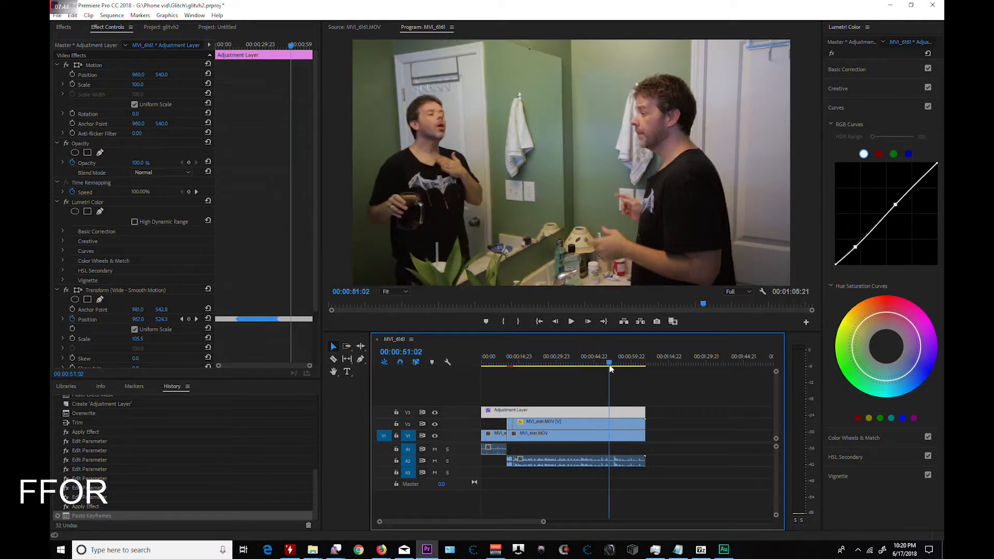
# Open the media export settings, choose the Match Source - High bitrate preset for H.264, and cancel without exporting
pyautogui.click(57, 16)
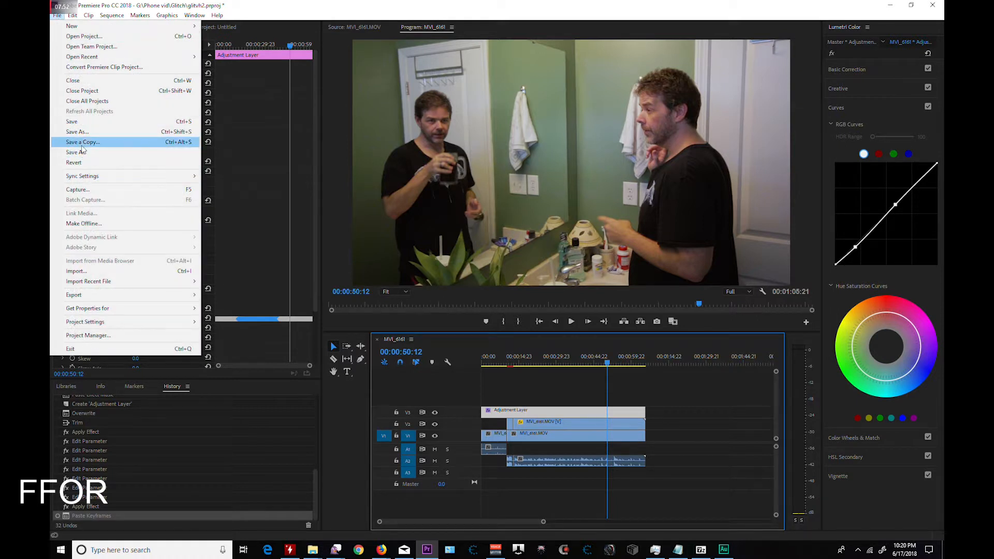
pyautogui.moveTo(84, 295)
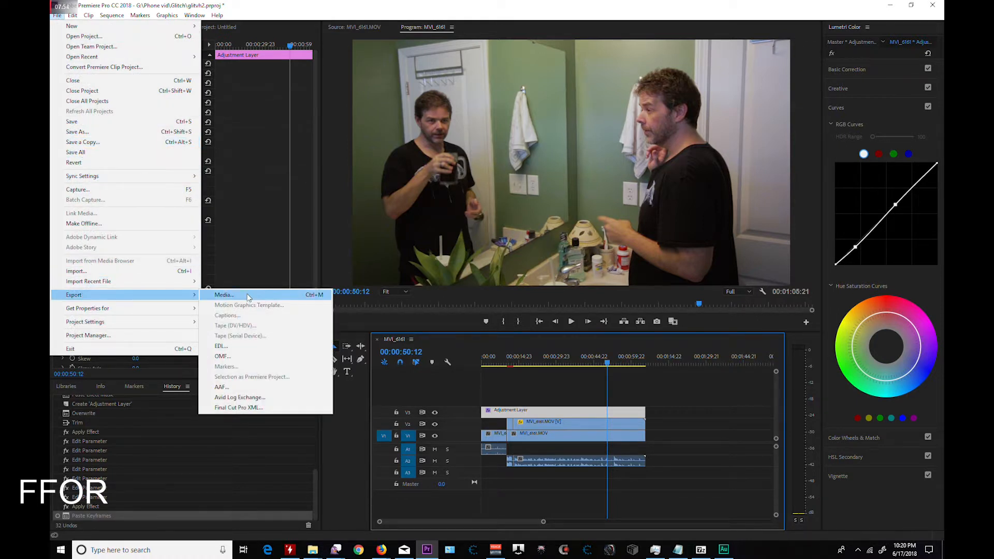
pyautogui.click(254, 297)
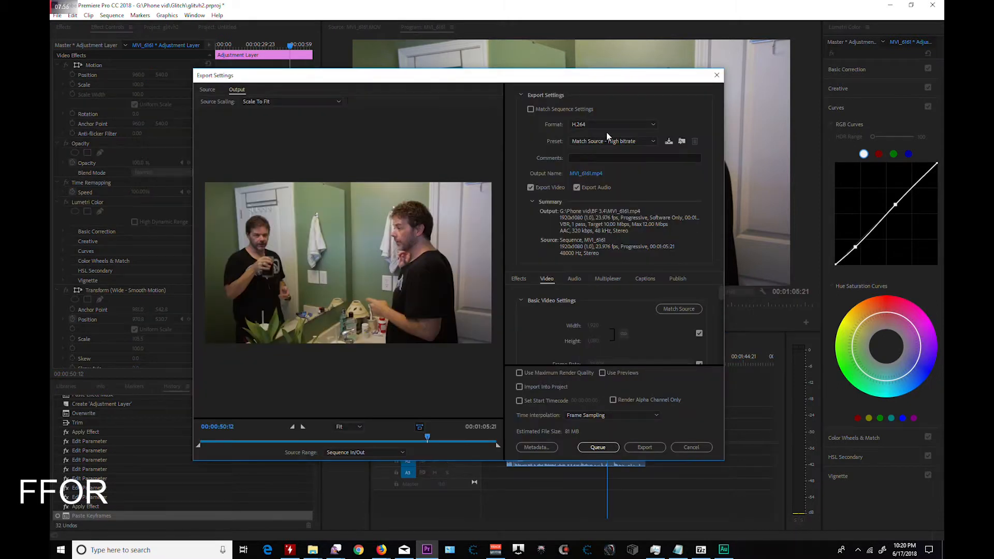
pyautogui.click(639, 142)
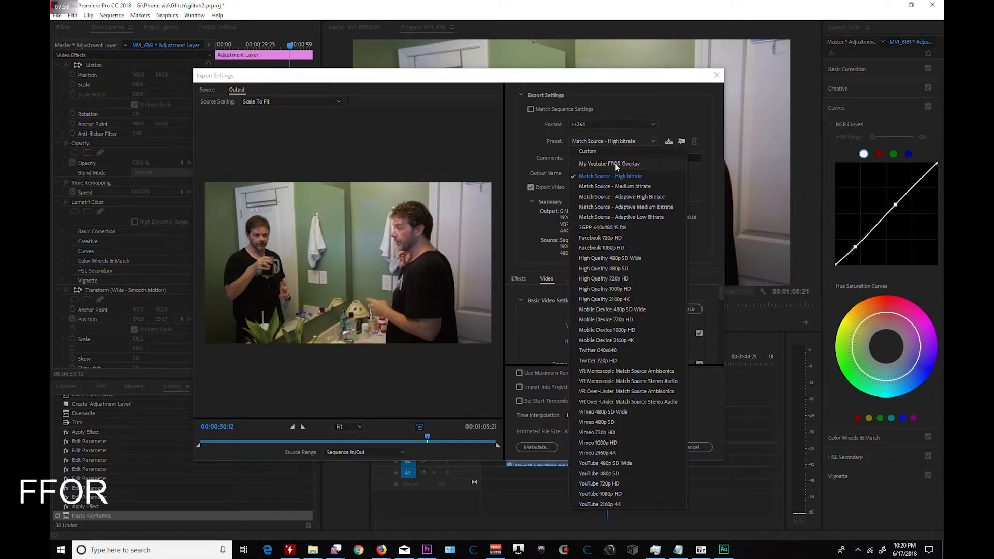
pyautogui.click(610, 178)
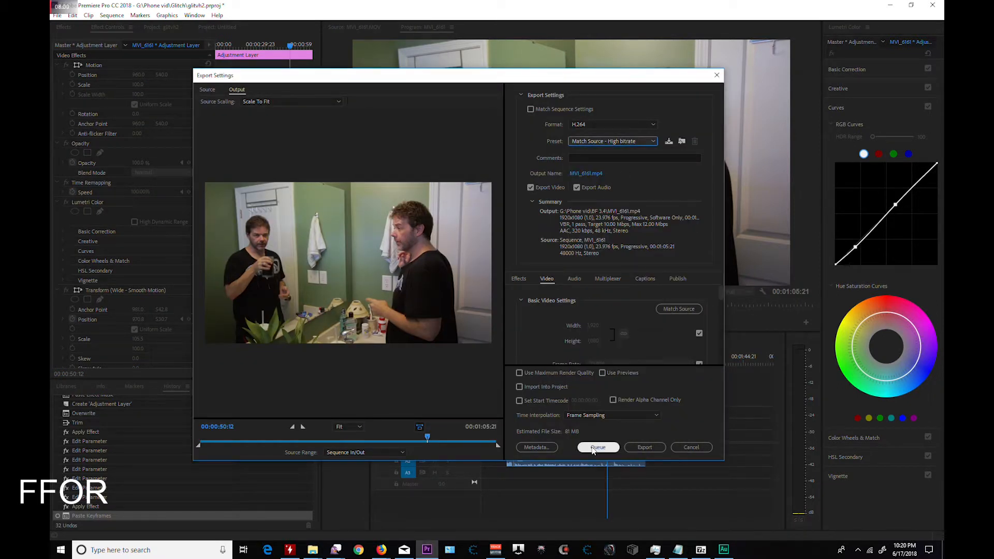
pyautogui.click(686, 446)
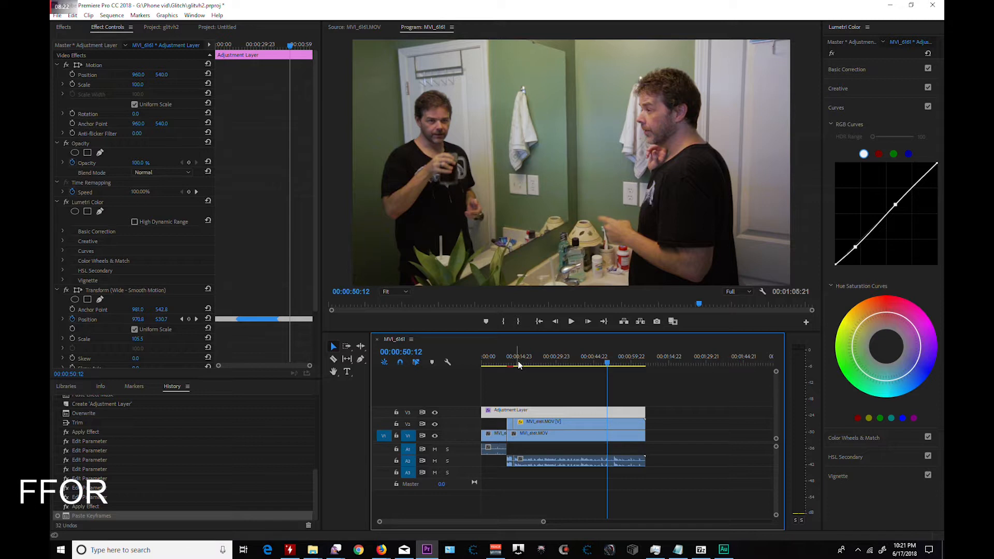
# Move the playhead back to 00:00:44:04 and play the sequence to review the finished effect
pyautogui.click(611, 364)
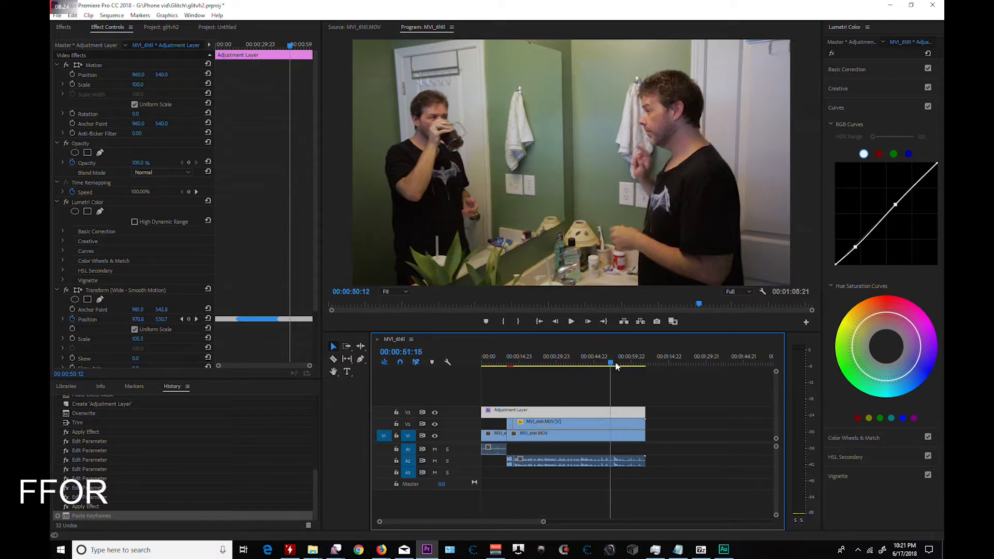
pyautogui.click(591, 364)
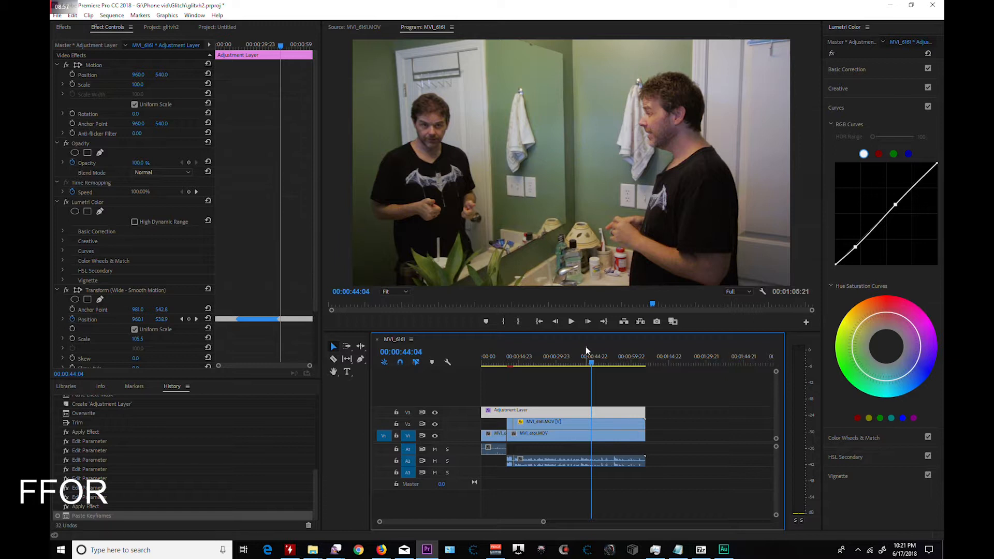
pyautogui.press('space')
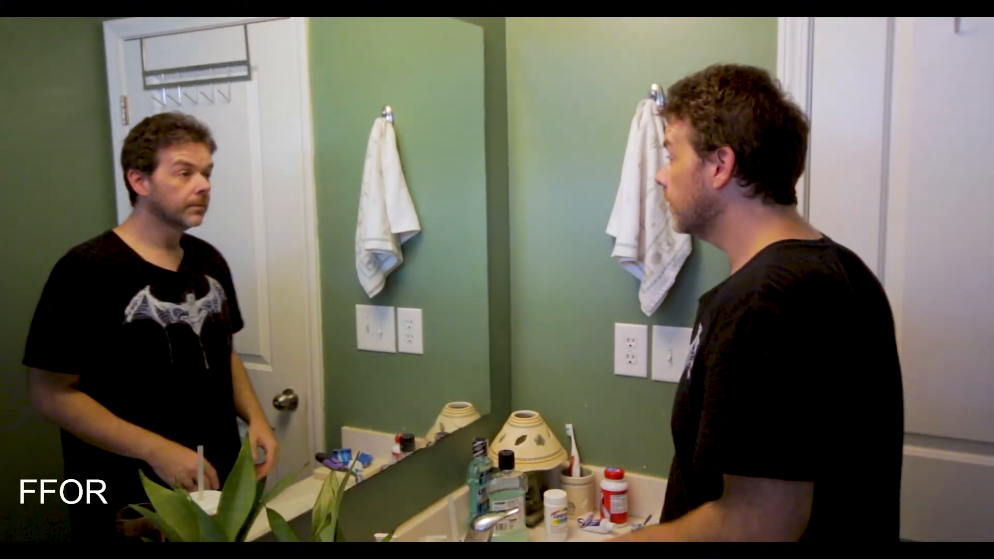